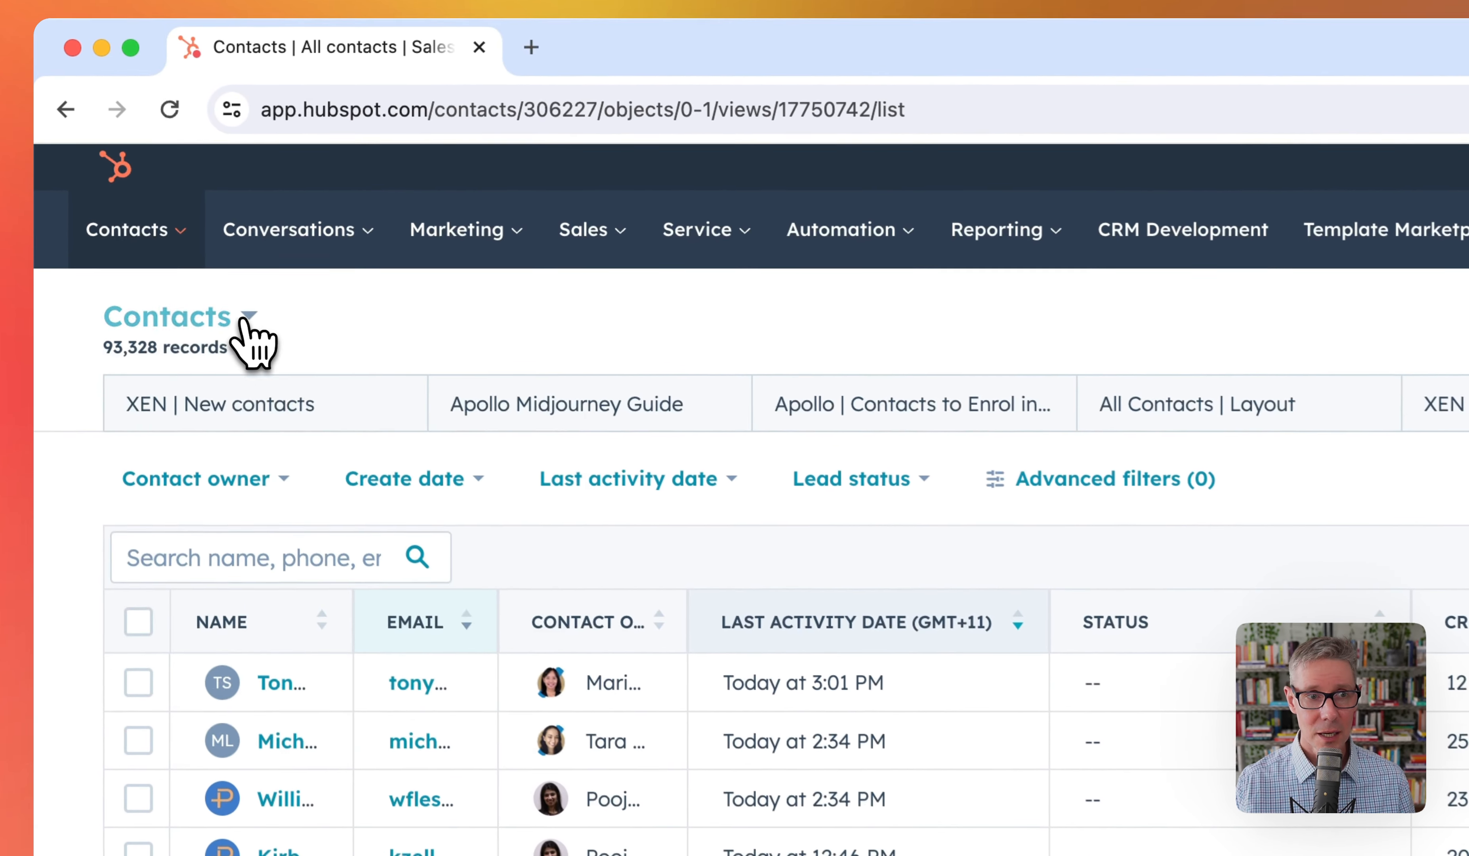
- Open the column settings of the All contacts | Sales View and remove the Status column
{"action": "left_click", "coordinate": [142, 184]}
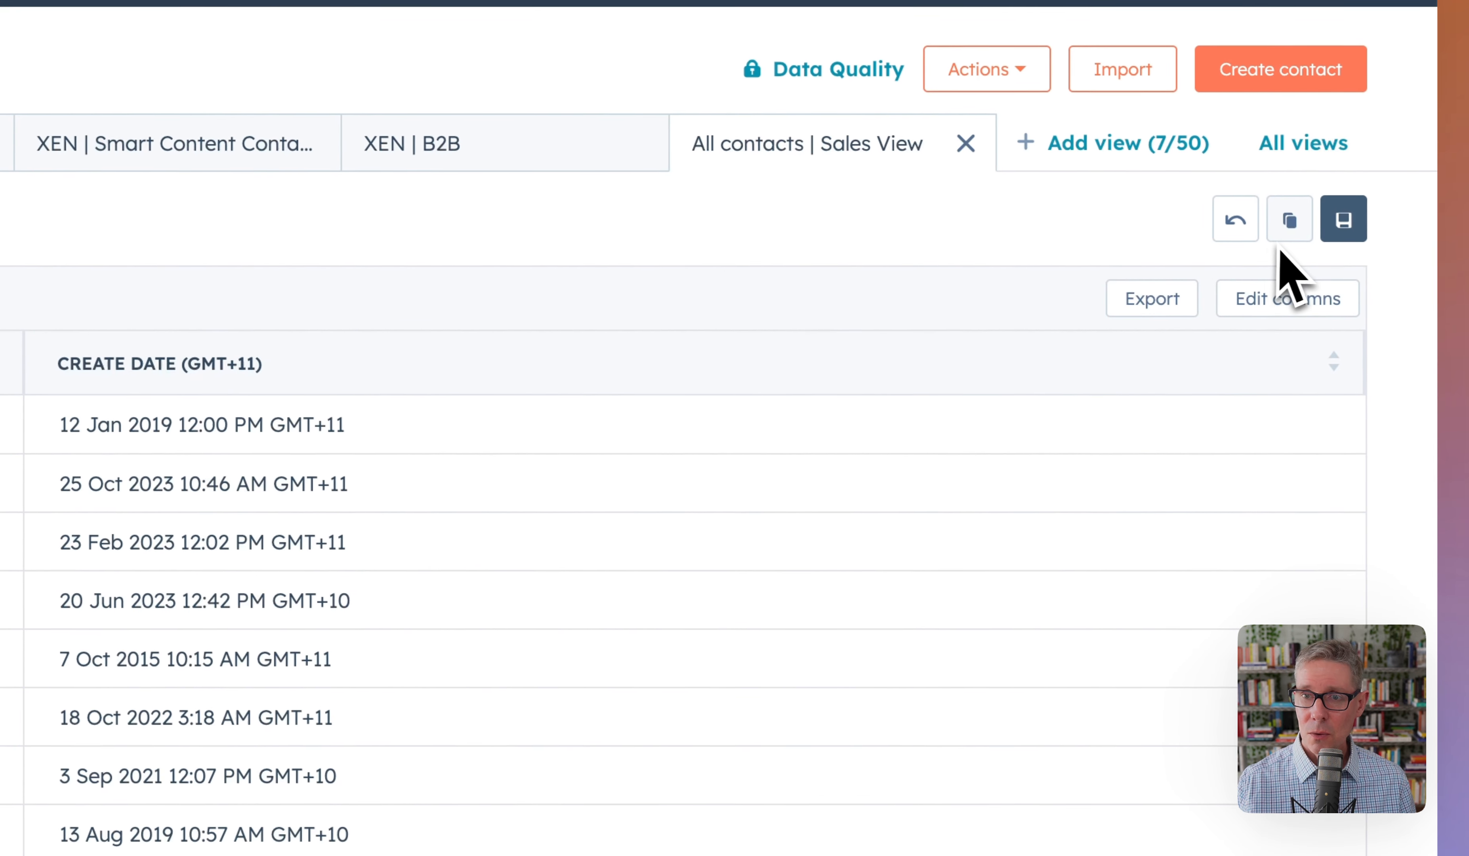
{"action": "left_click", "coordinate": [1310, 301]}
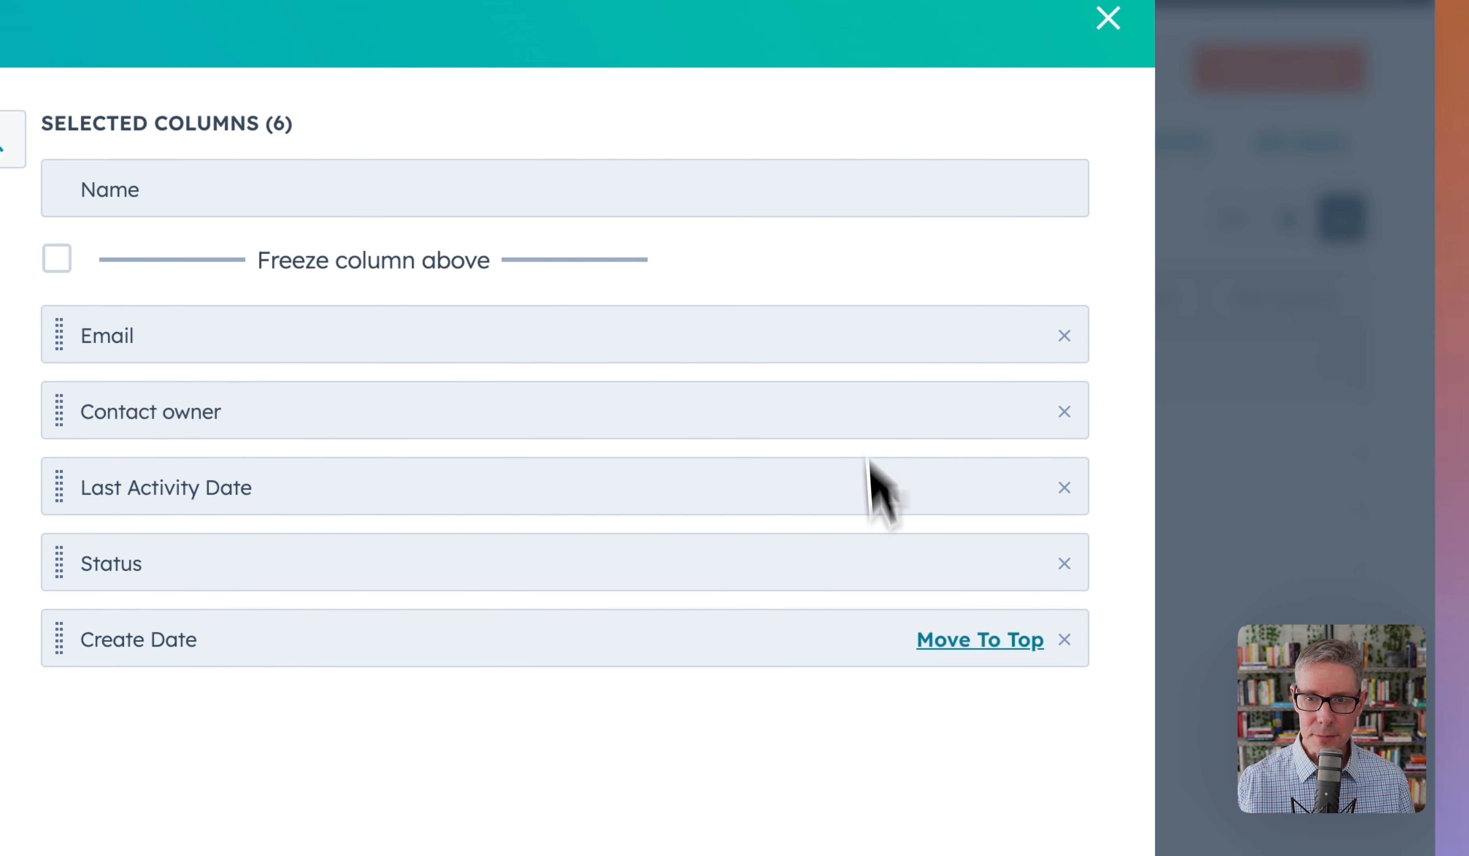
{"action": "left_click", "coordinate": [1064, 563]}
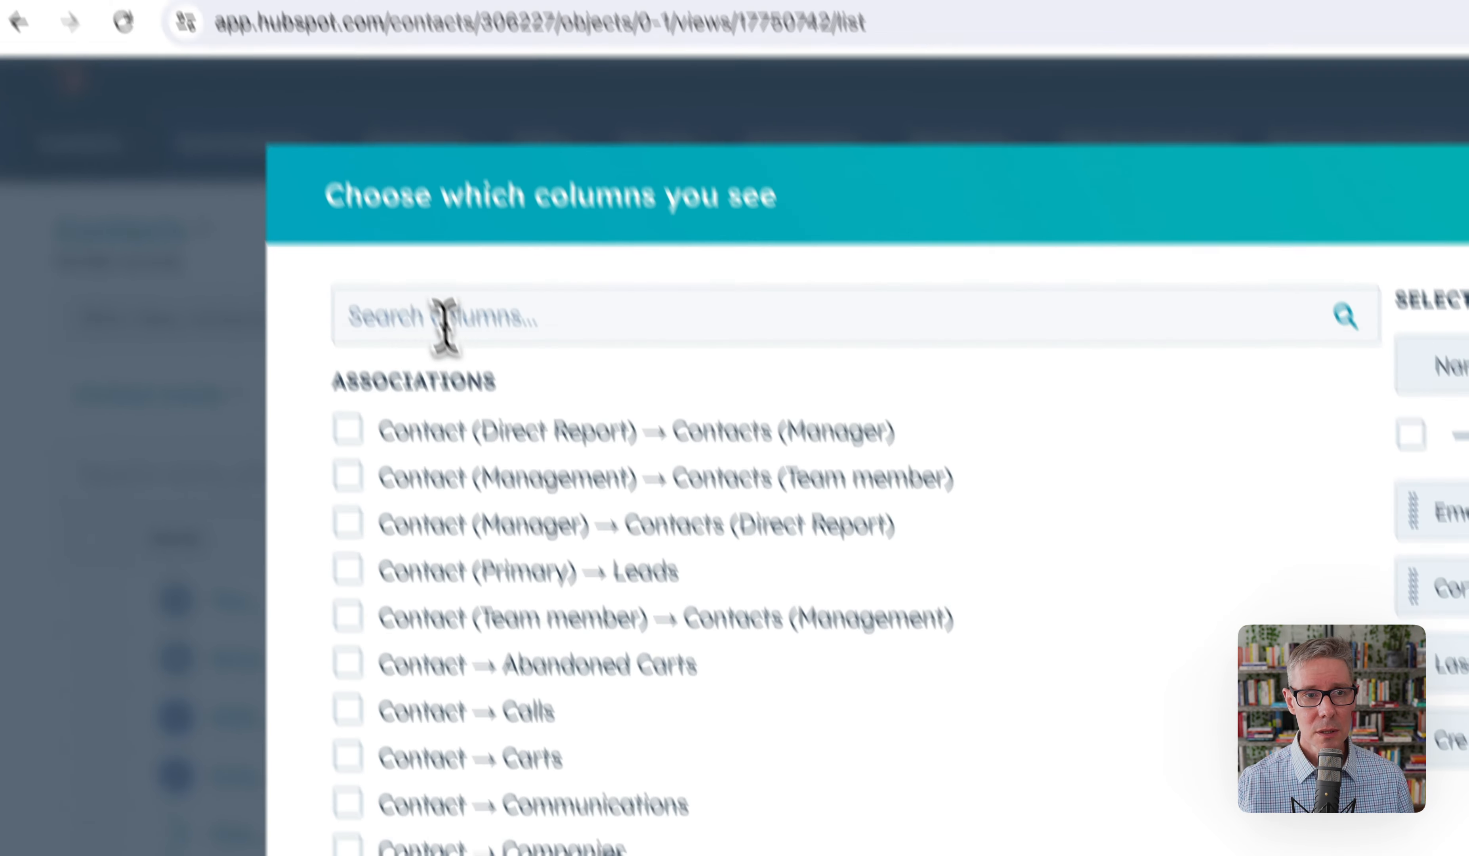
- Search the available columns for "lifecyc" and add Lifecycle Stage to the selected columns
{"action": "left_click", "coordinate": [190, 63]}
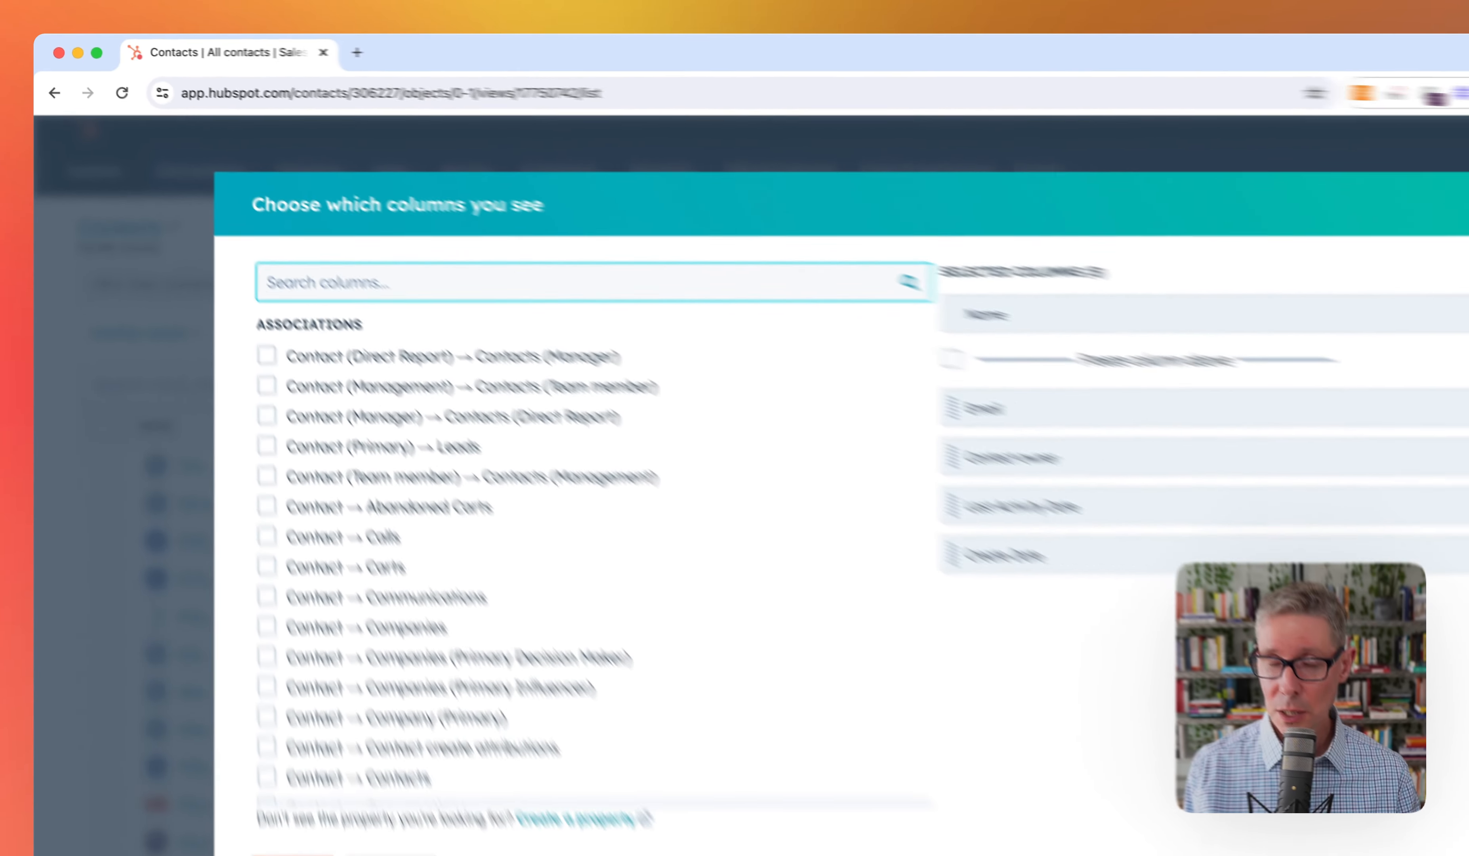
{"action": "type", "text": "lifecyc"}
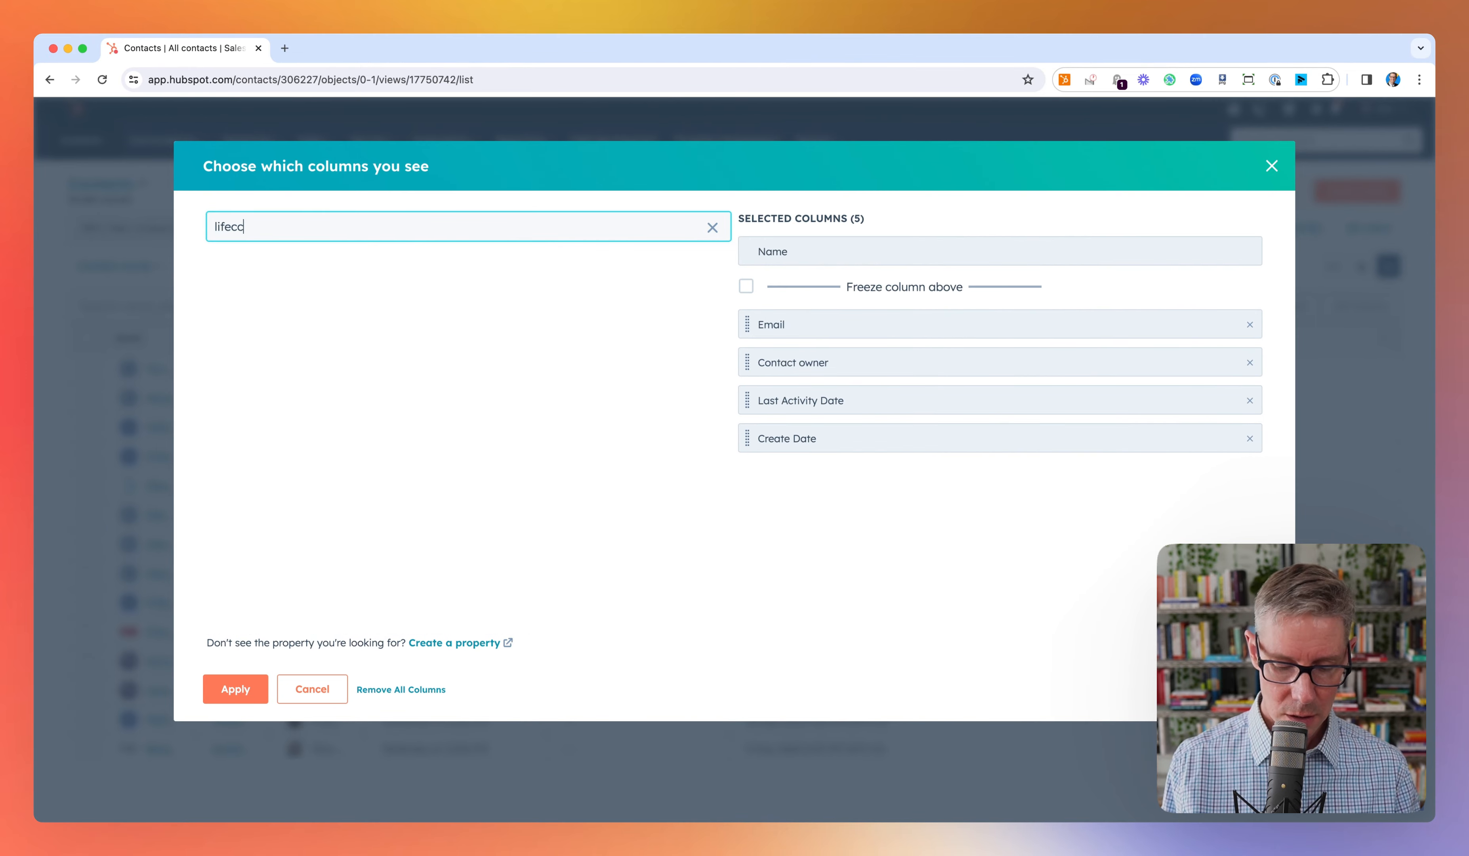
{"action": "scroll", "coordinate": [354, 328], "scroll_direction": "down", "scroll_amount": 15}
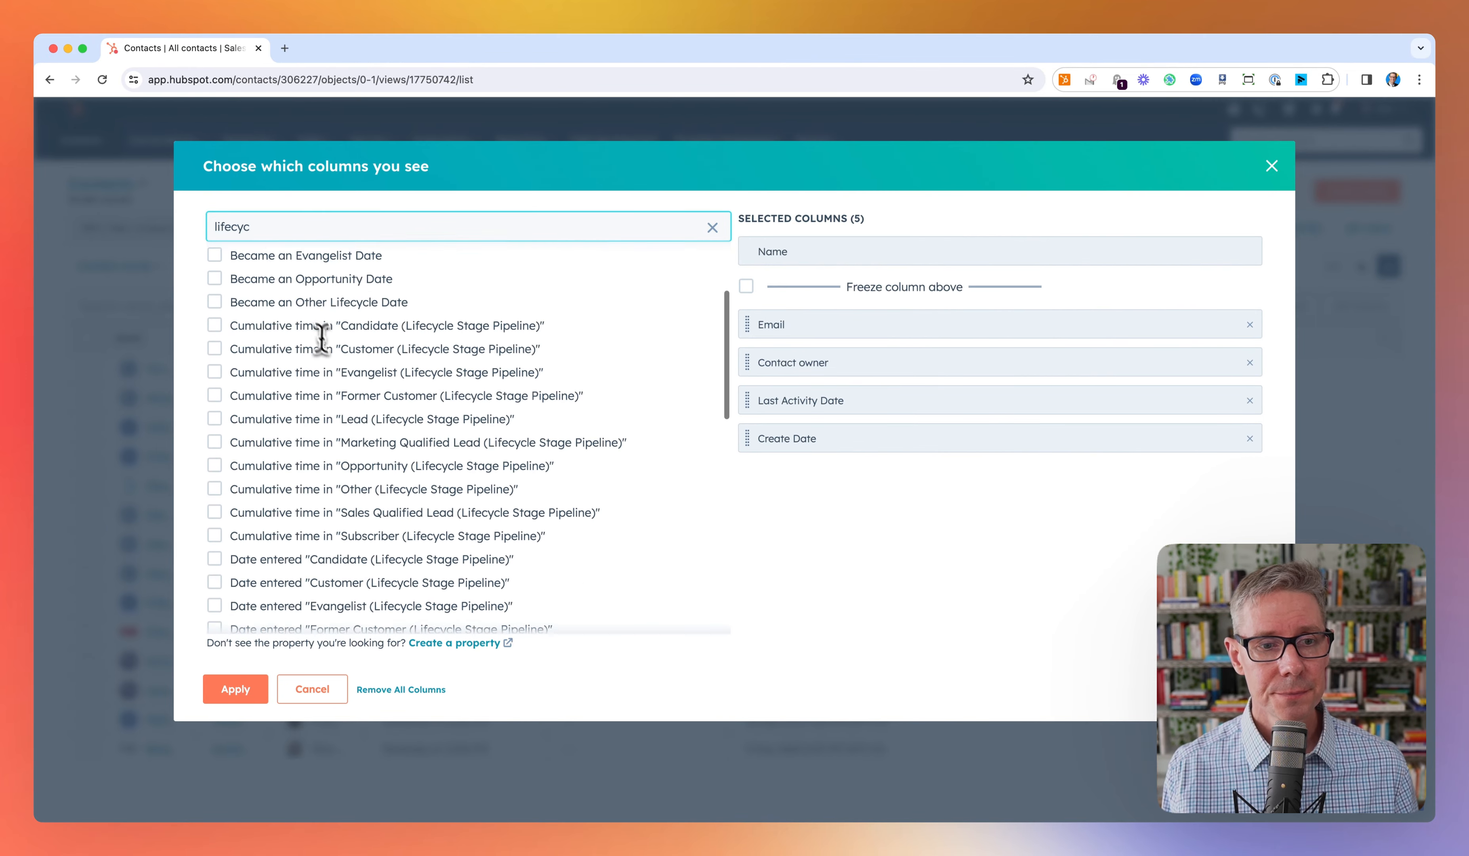
{"action": "left_click", "coordinate": [214, 624]}
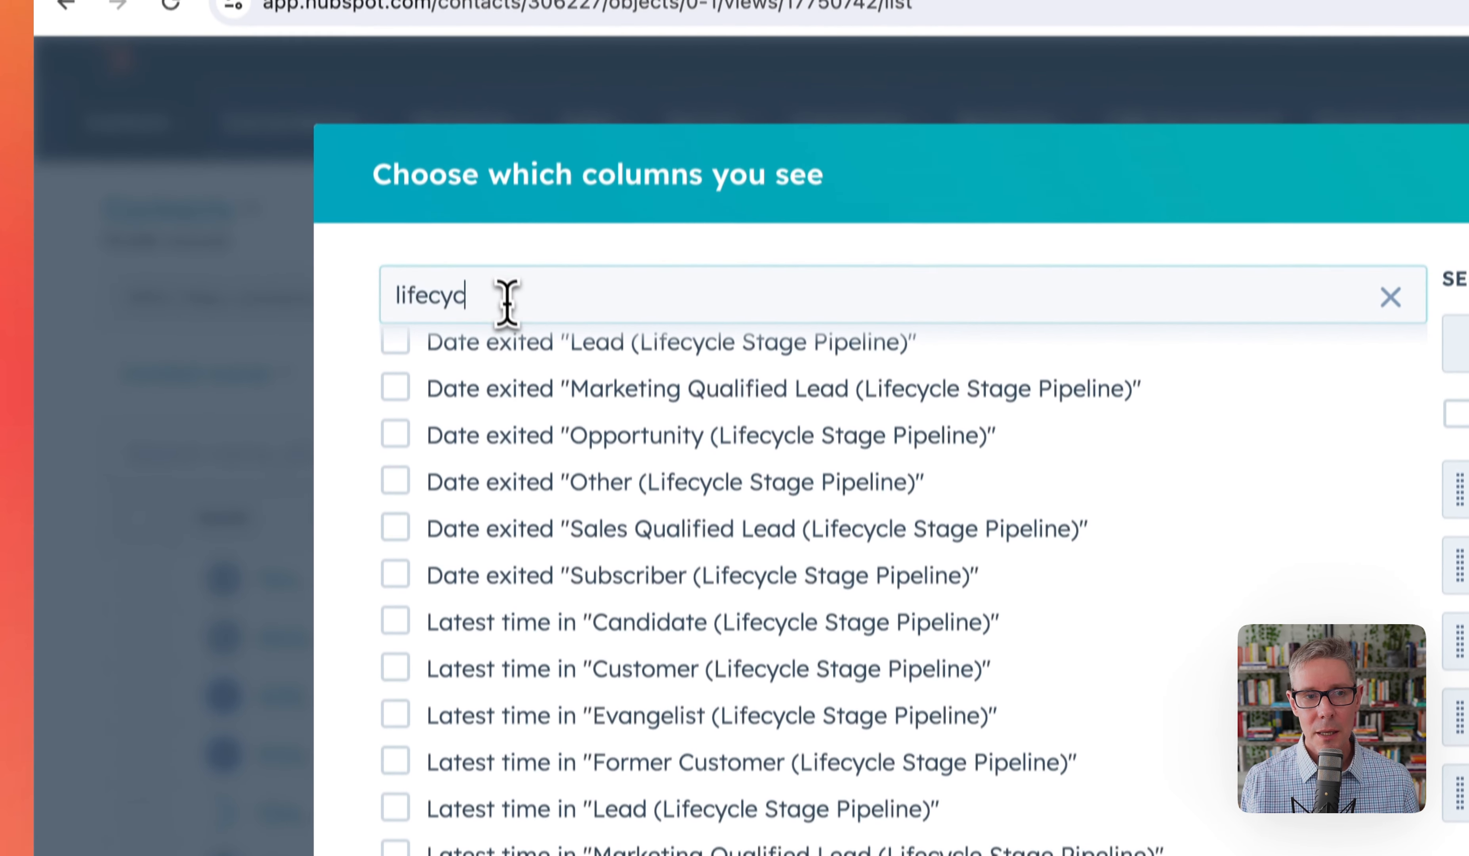
- Search the available columns for "tit" and add the Job Title column
{"action": "left_click_drag", "start_coordinate": [272, 228], "coordinate": [181, 235]}
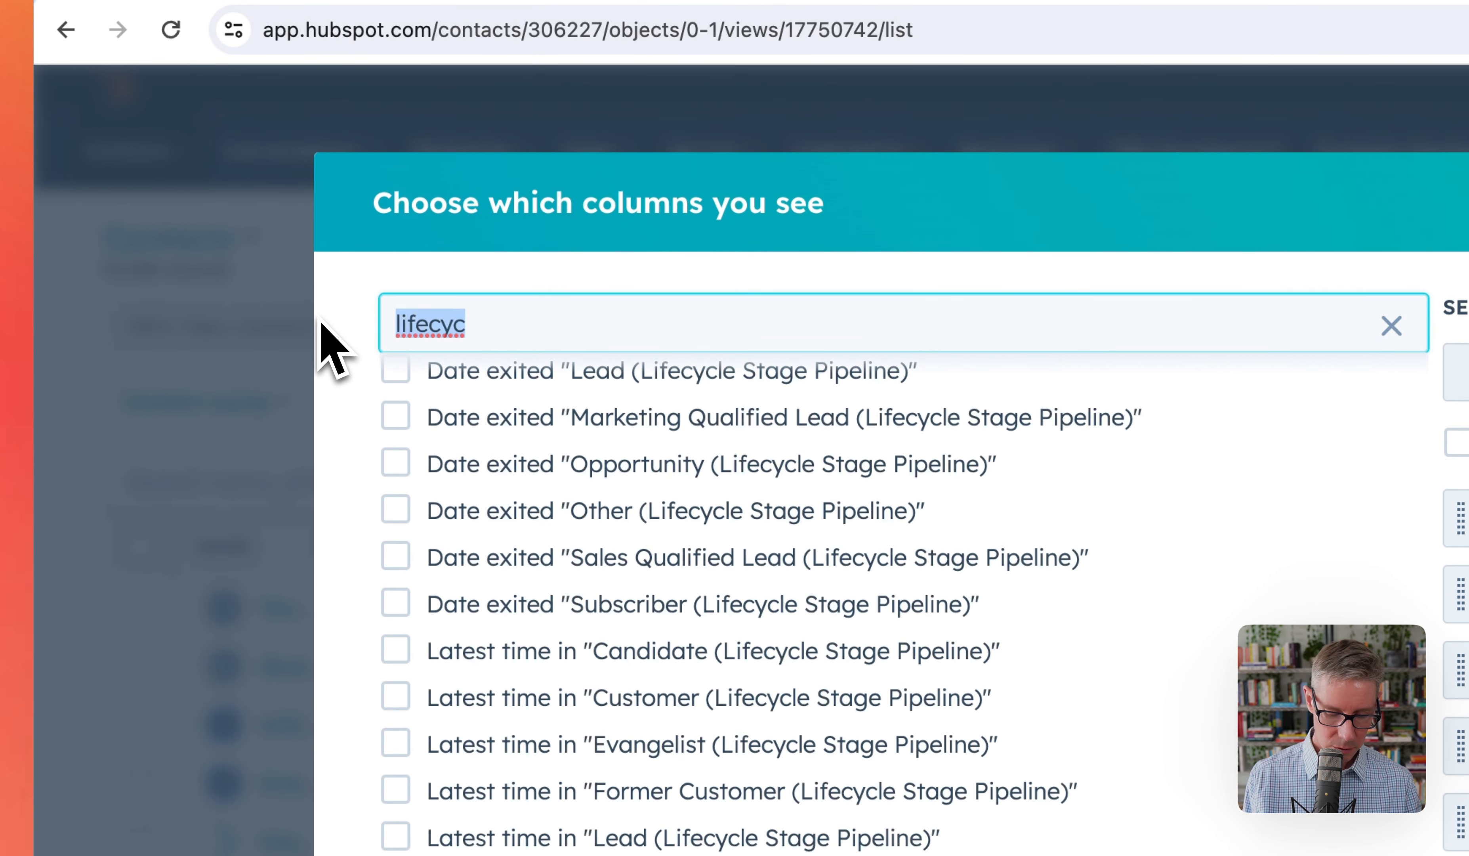
{"action": "type", "text": "tit"}
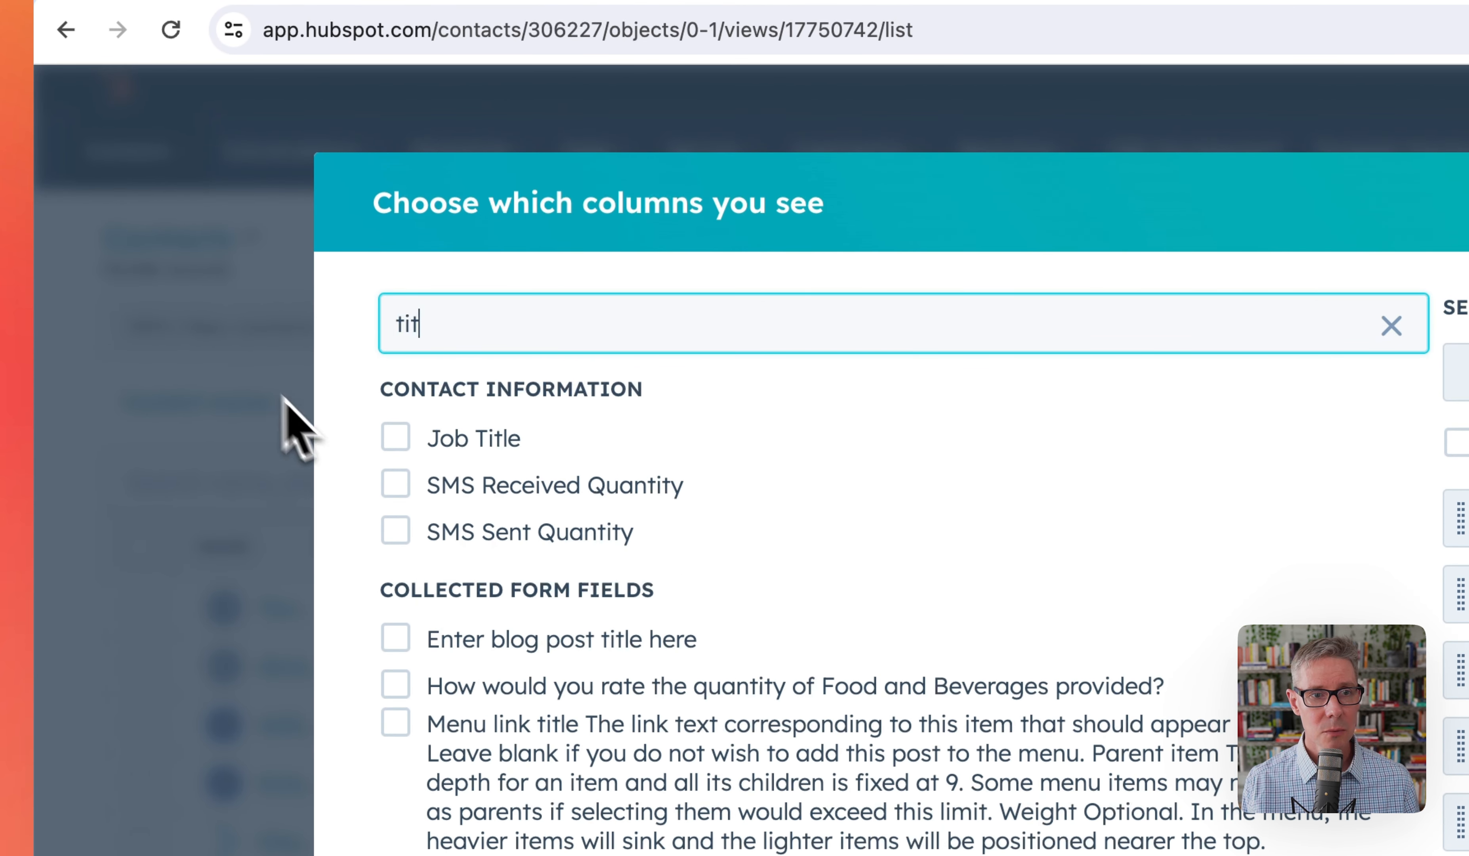
{"action": "left_click", "coordinate": [395, 438]}
- Search the available columns for "ip" and add IP Country and IP City
{"action": "left_click_drag", "start_coordinate": [429, 324], "coordinate": [332, 341]}
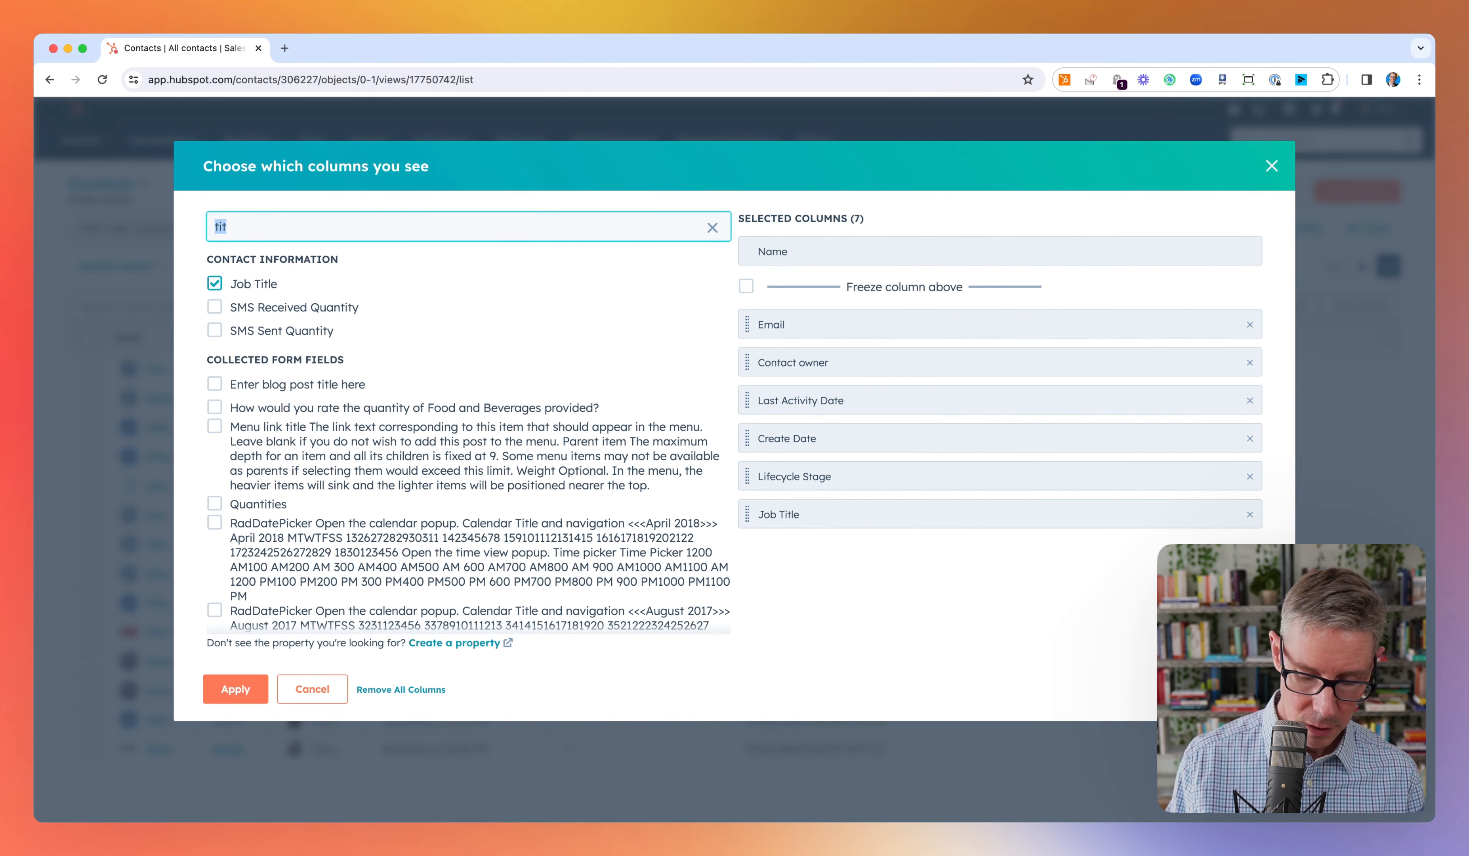
{"action": "type", "text": "ip"}
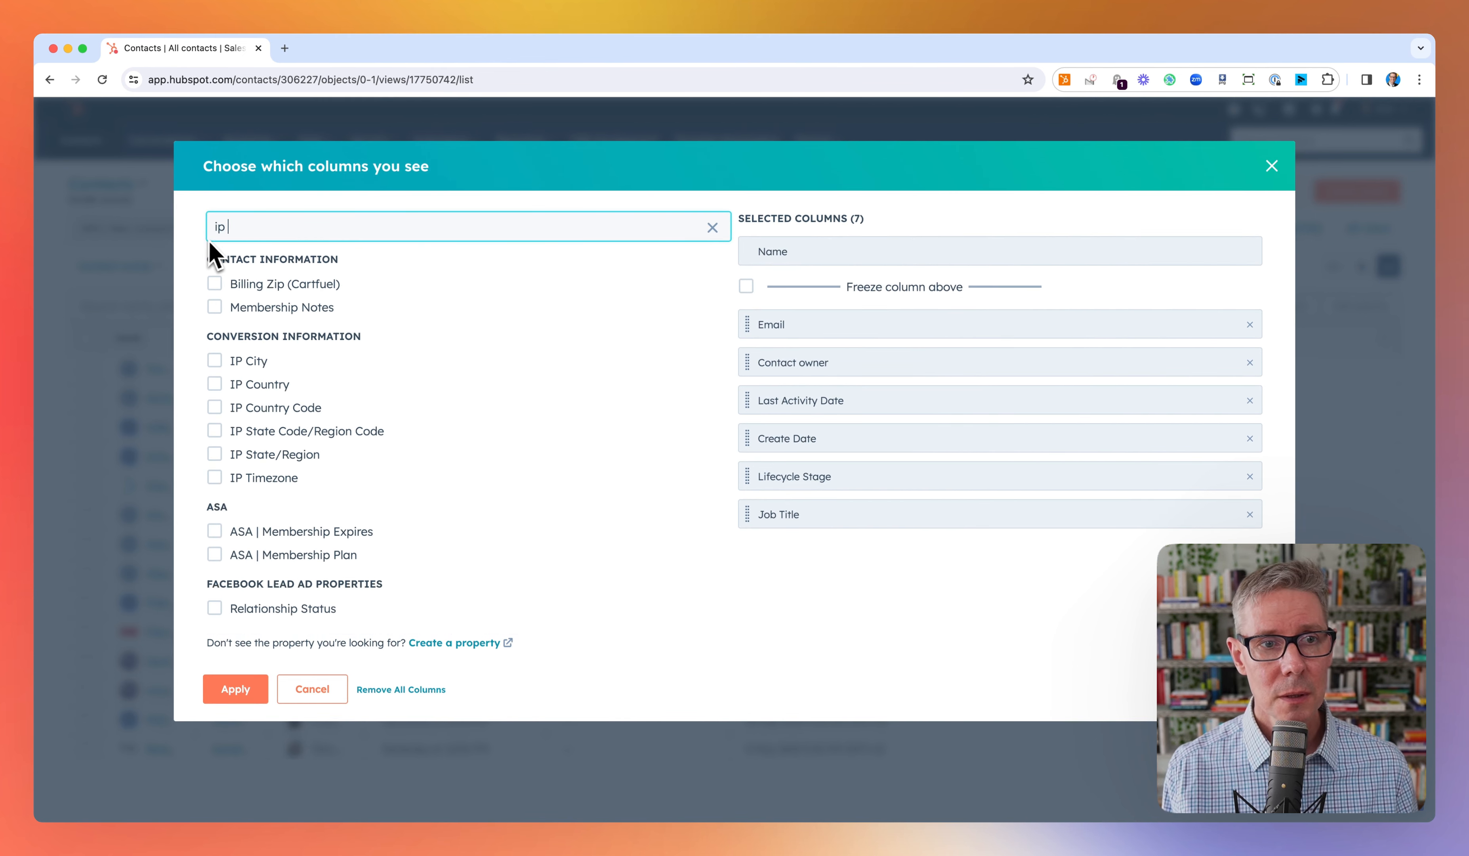
{"action": "left_click", "coordinate": [214, 384]}
{"action": "left_click", "coordinate": [214, 360]}
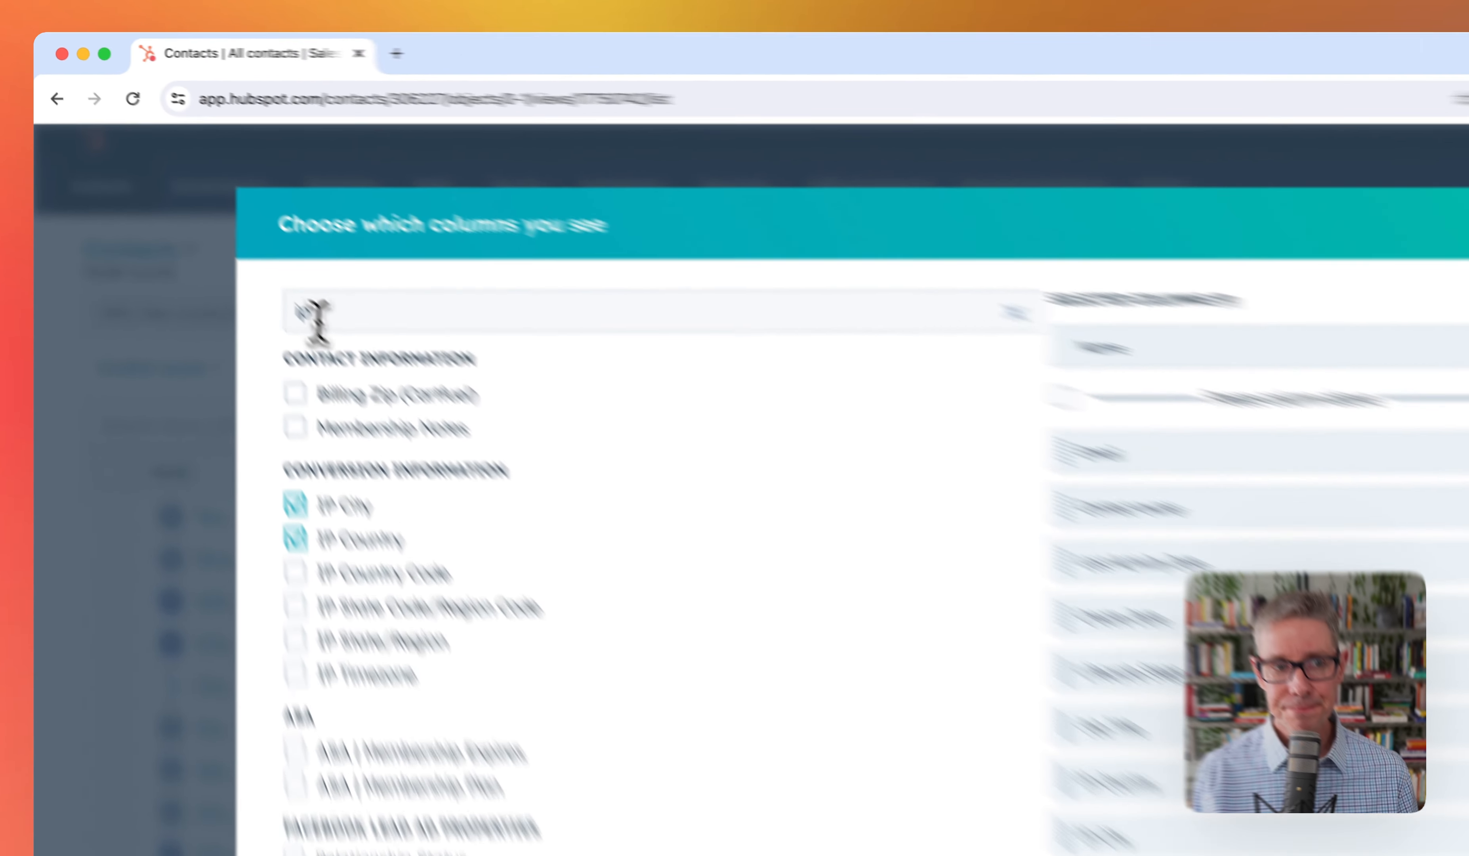
- Search the available columns for "date" and add the Last Engagement Date column
{"action": "left_click_drag", "start_coordinate": [231, 230], "coordinate": [209, 233]}
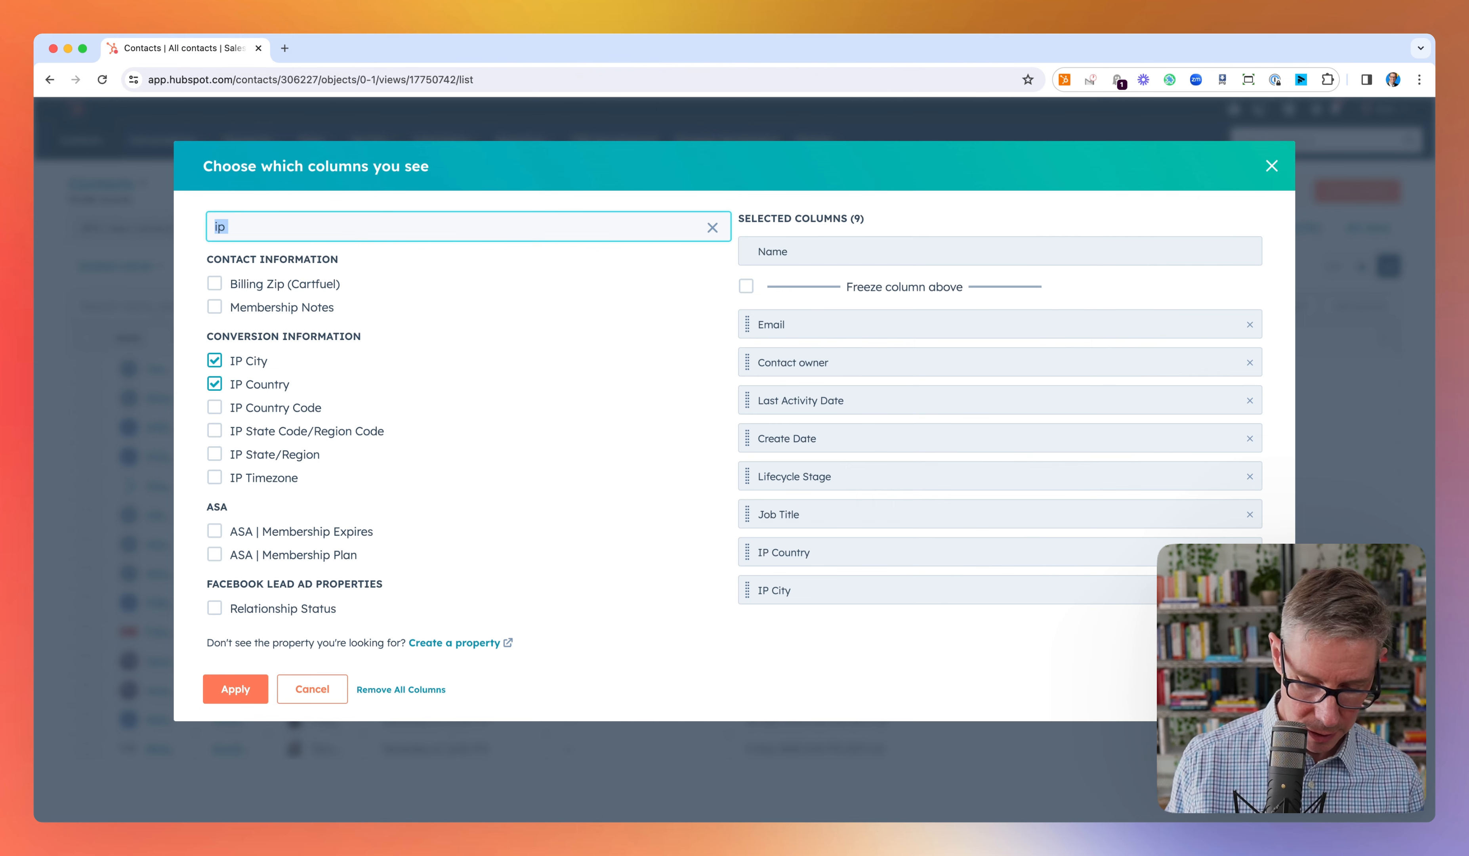
{"action": "type", "text": "date"}
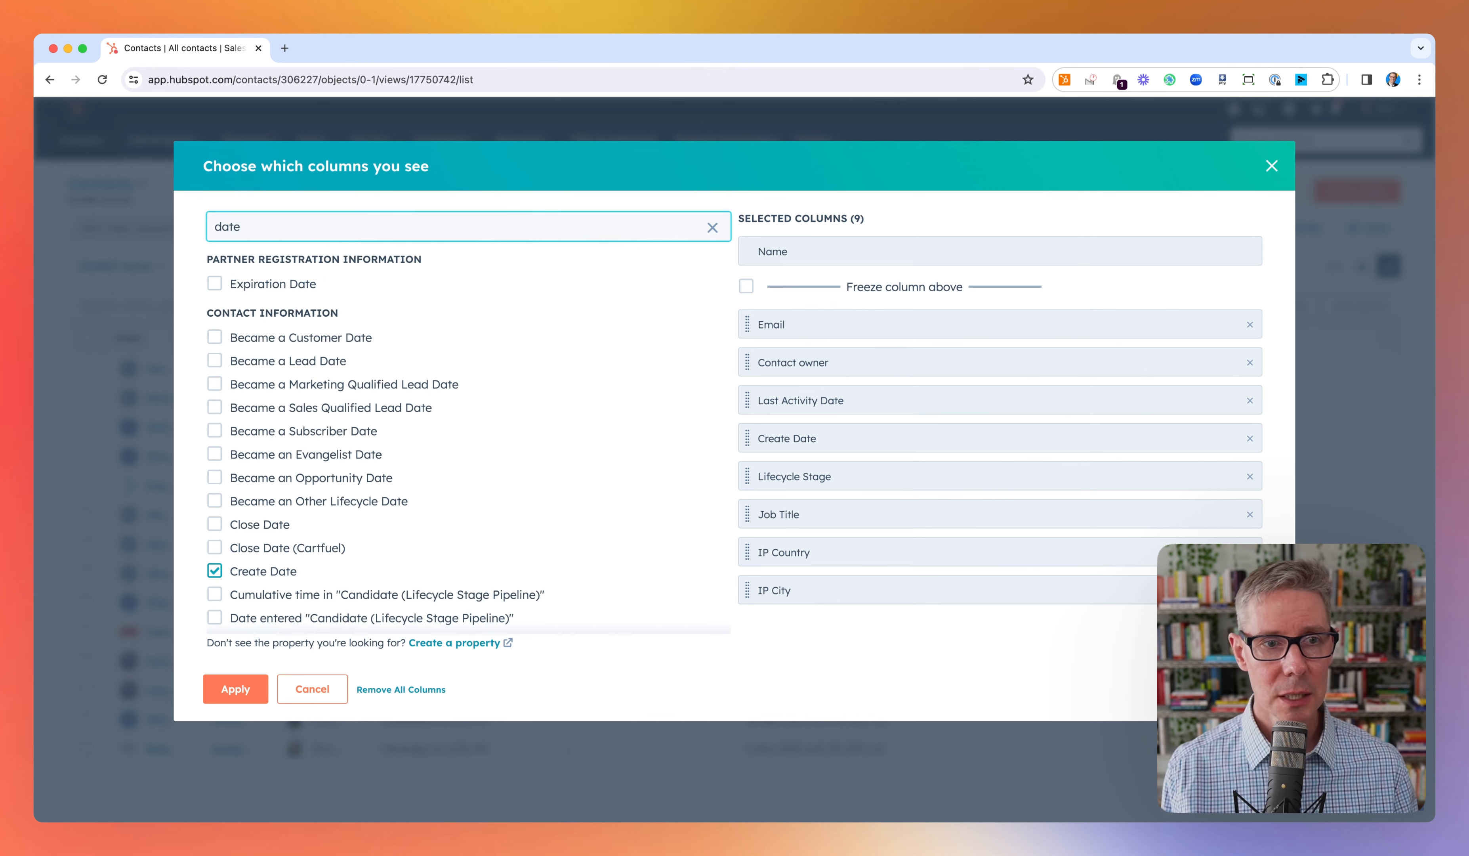
{"action": "scroll", "coordinate": [270, 376], "scroll_direction": "down", "scroll_amount": 10}
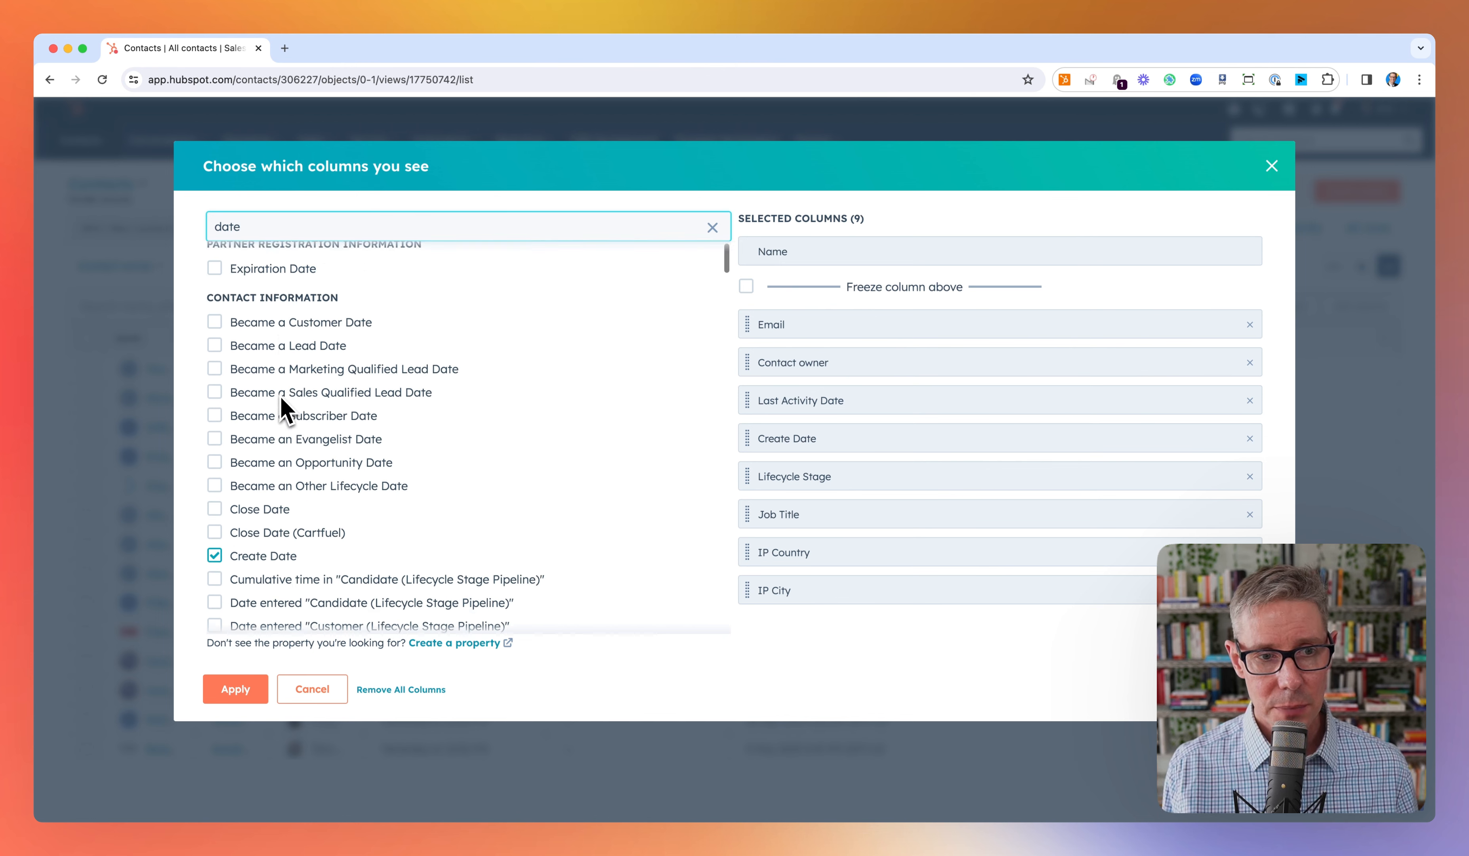
{"action": "scroll", "coordinate": [280, 398], "scroll_direction": "down", "scroll_amount": 7}
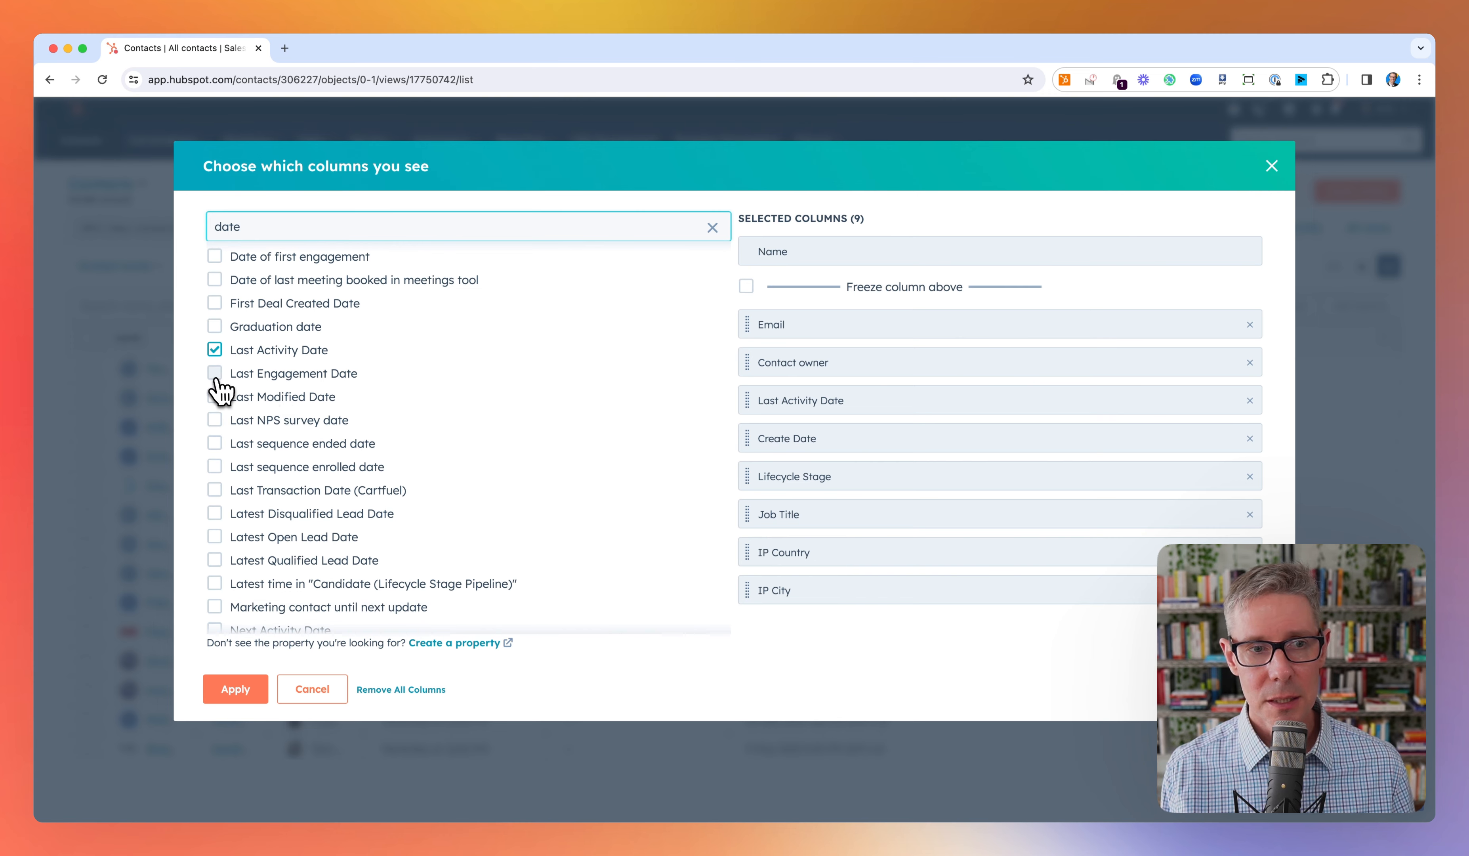
{"action": "left_click", "coordinate": [215, 376]}
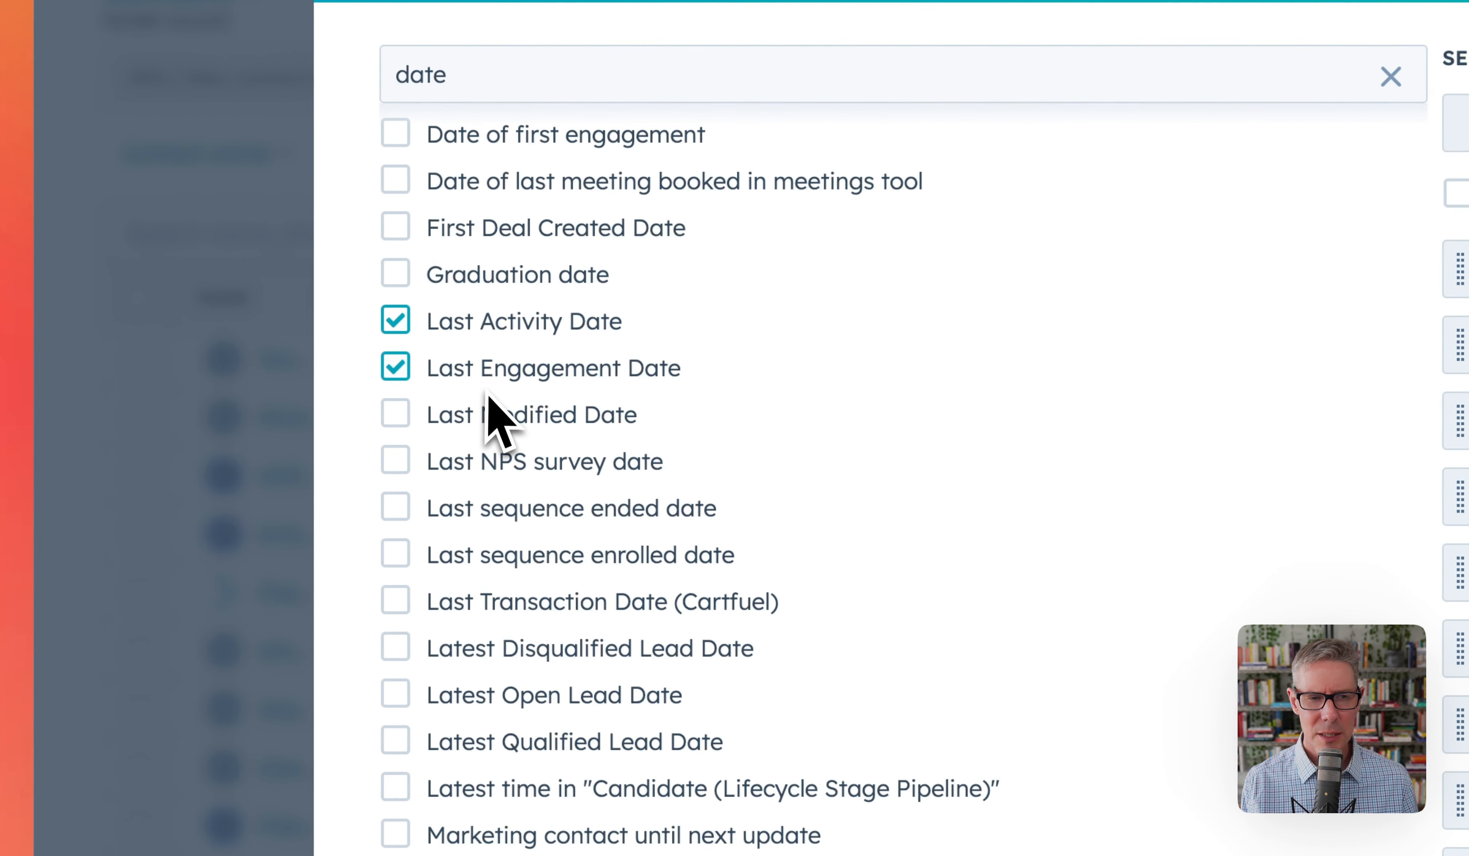
{"action": "scroll", "coordinate": [562, 501], "scroll_direction": "down", "scroll_amount": 1}
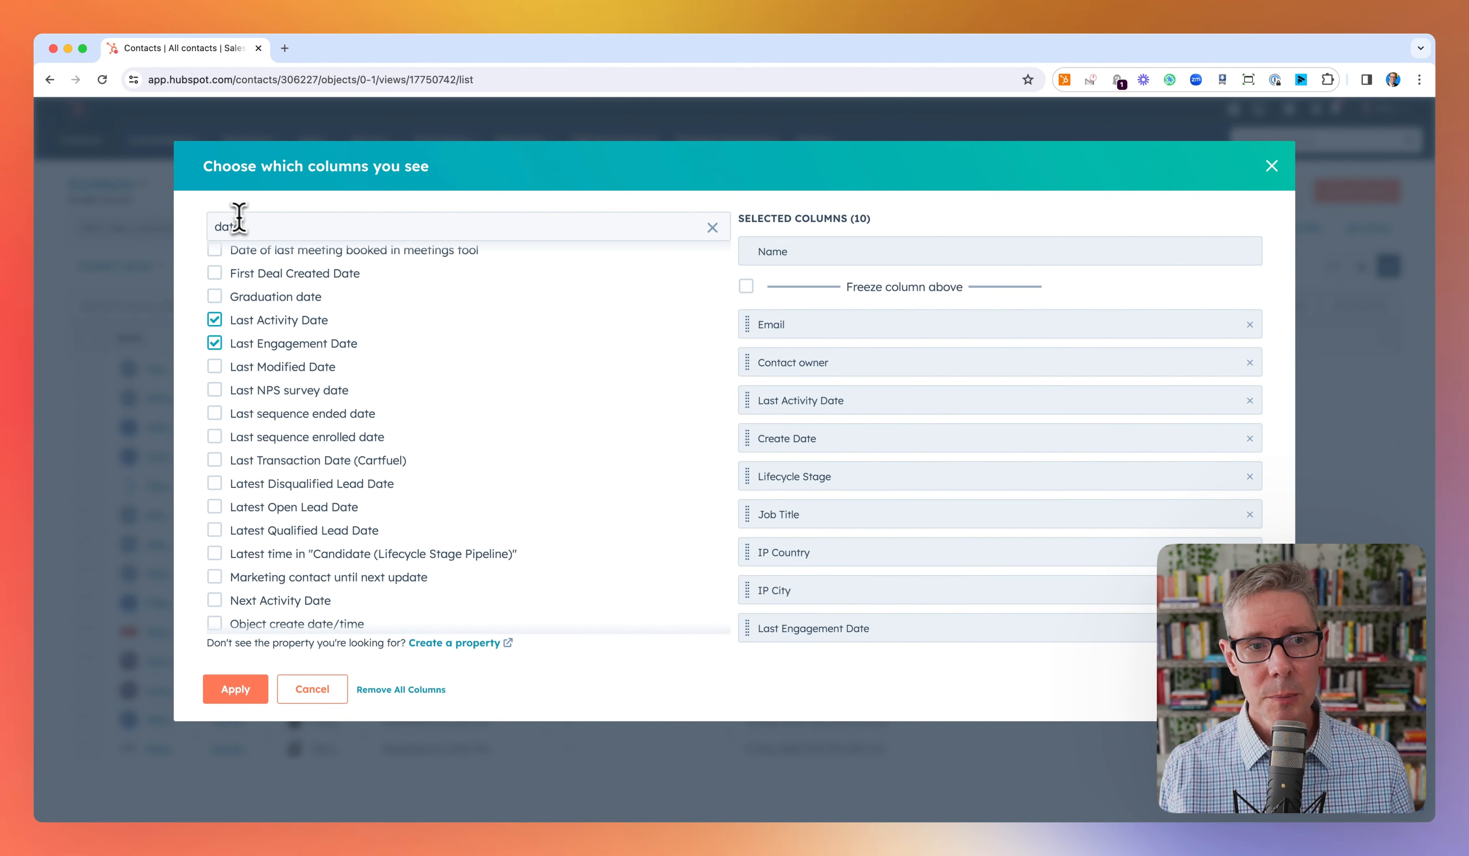
- Search the available columns for "page" and add the Number of Pageviews column
{"action": "left_click_drag", "start_coordinate": [239, 219], "coordinate": [219, 224]}
{"action": "type", "text": "pa"}
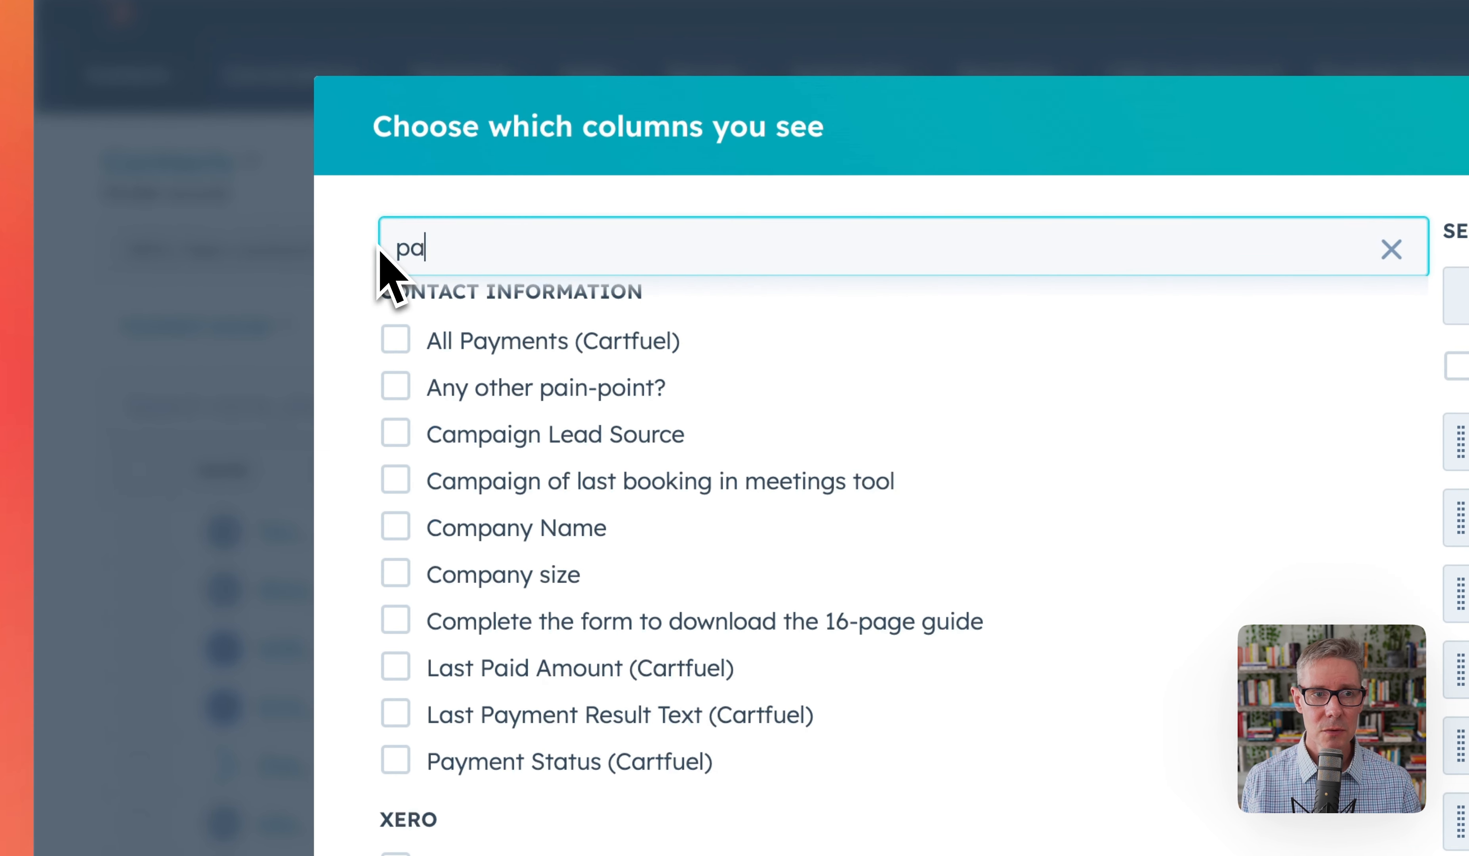
{"action": "type", "text": "ge"}
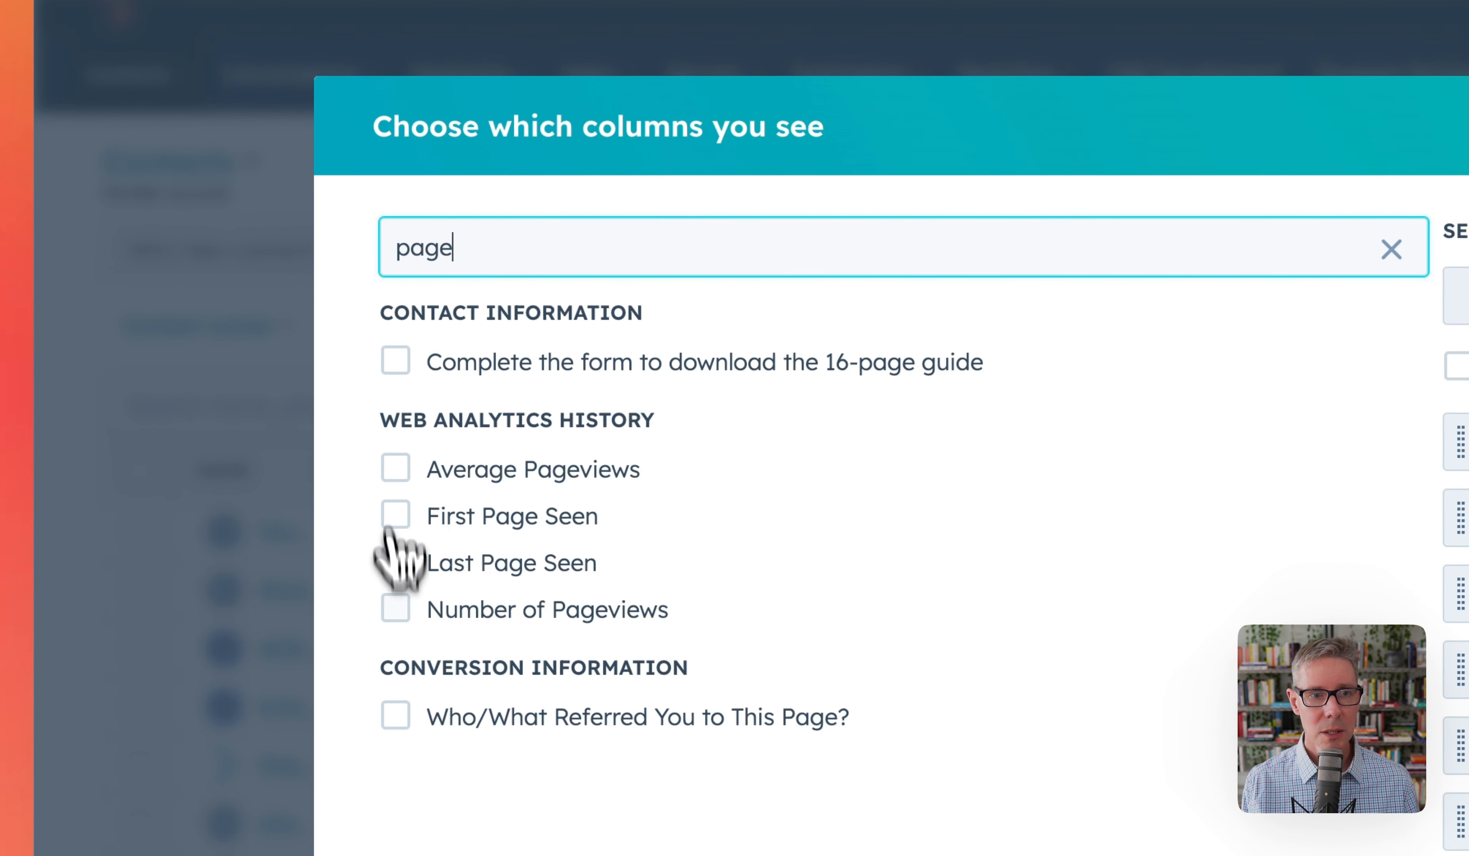
{"action": "left_click", "coordinate": [396, 612]}
- Clear the column search and add the Contact → Engagements and Contact → Emails association columns
{"action": "left_click_drag", "start_coordinate": [458, 259], "coordinate": [355, 252]}
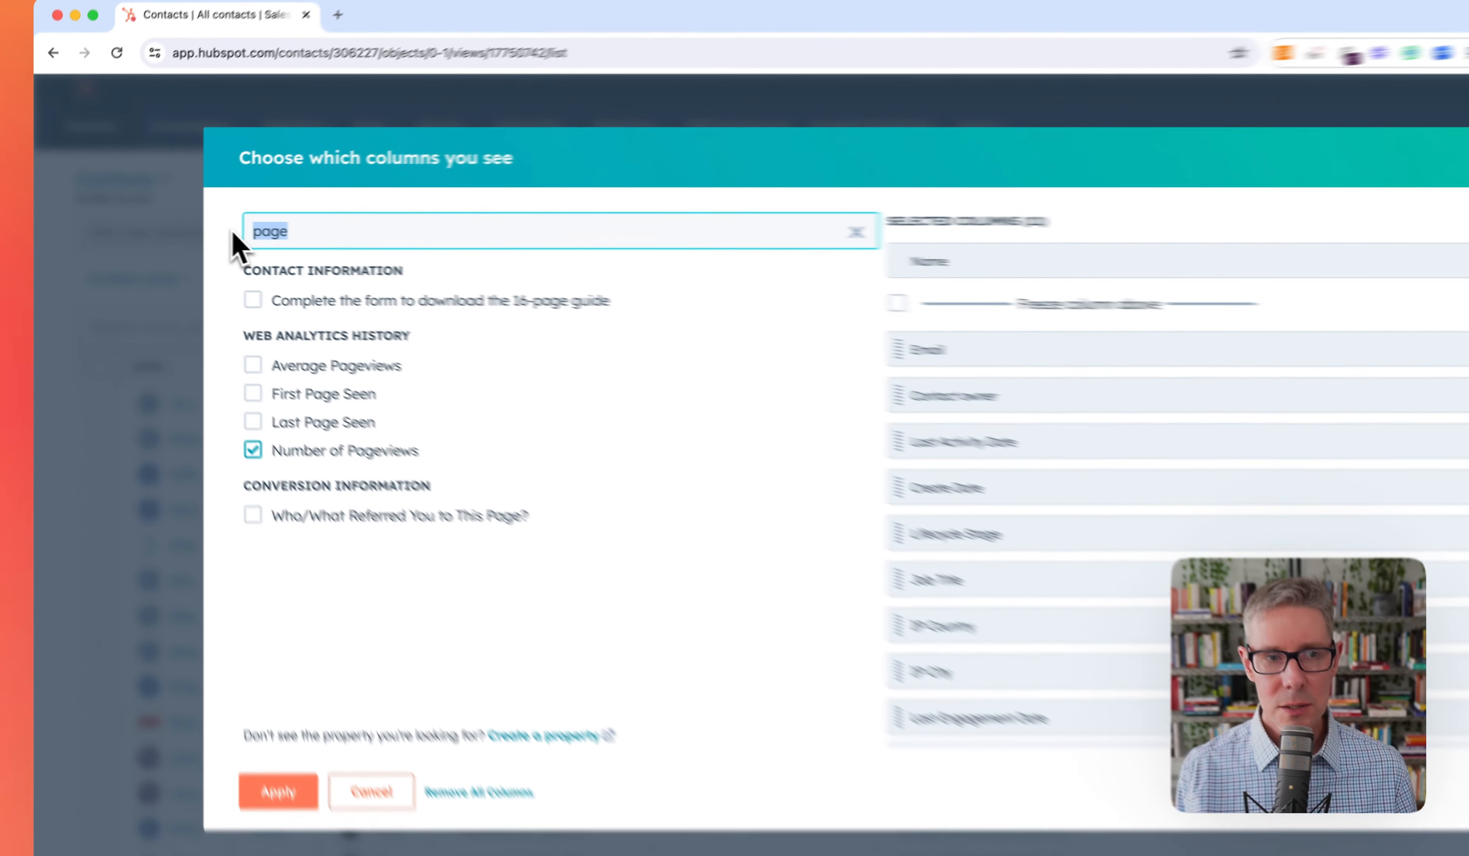
{"action": "key", "text": "BackSpace"}
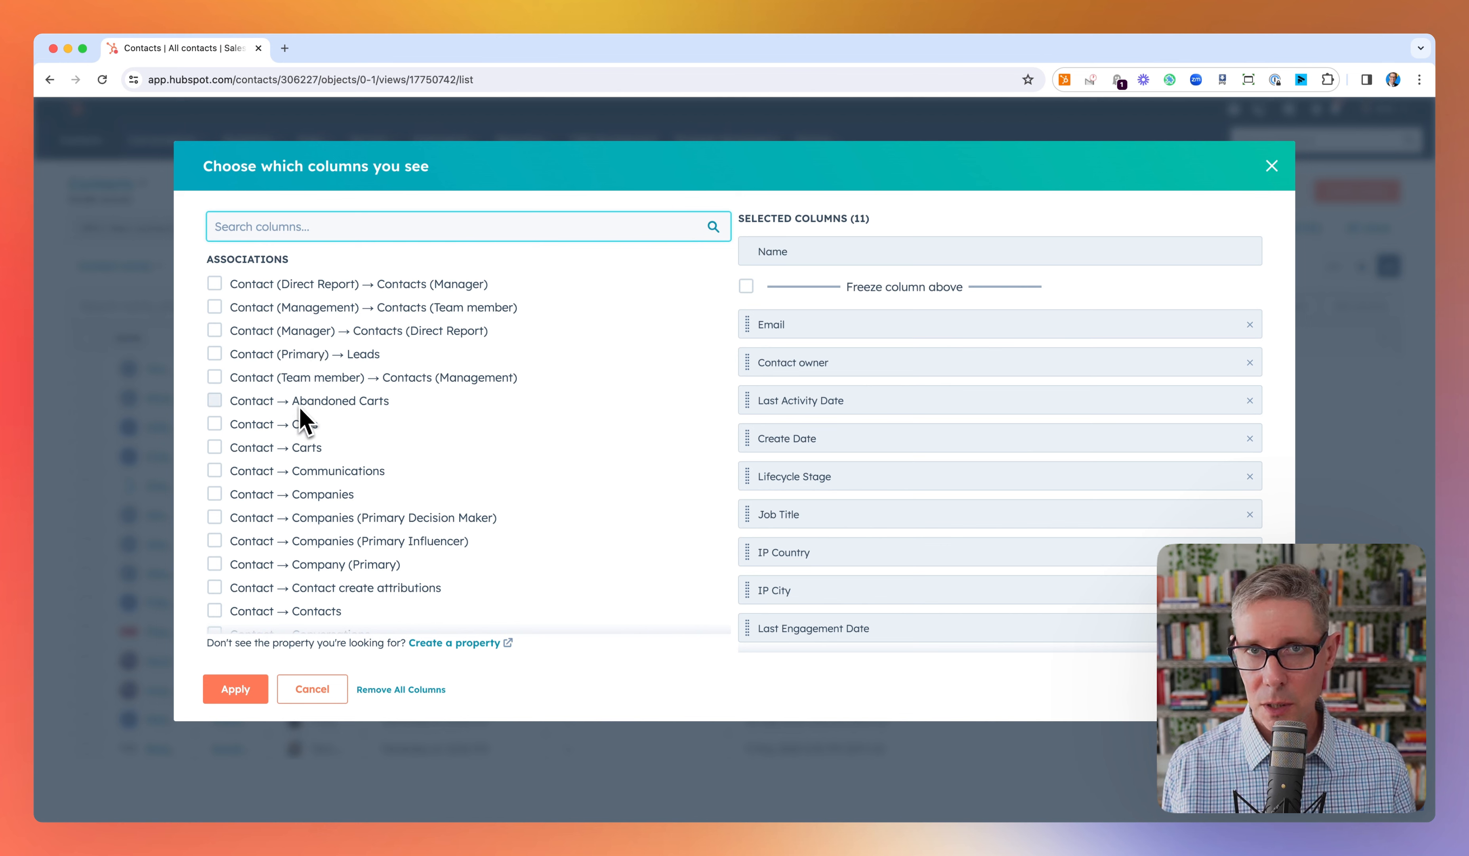
{"action": "scroll", "coordinate": [297, 415], "scroll_direction": "down", "scroll_amount": 1}
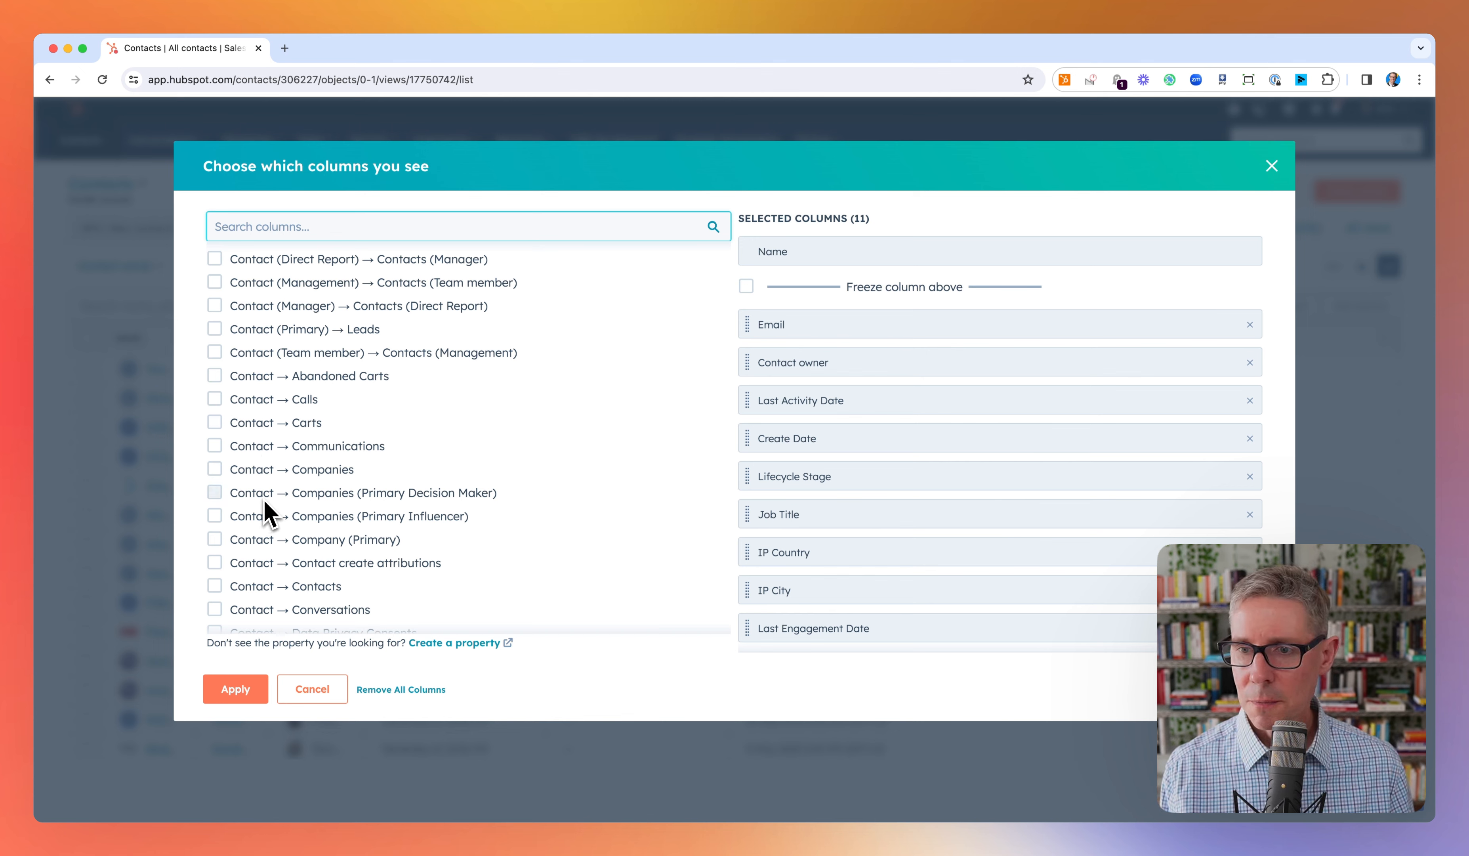
{"action": "scroll", "coordinate": [264, 501], "scroll_direction": "down", "scroll_amount": 1}
{"action": "scroll", "coordinate": [266, 507], "scroll_direction": "down", "scroll_amount": 10}
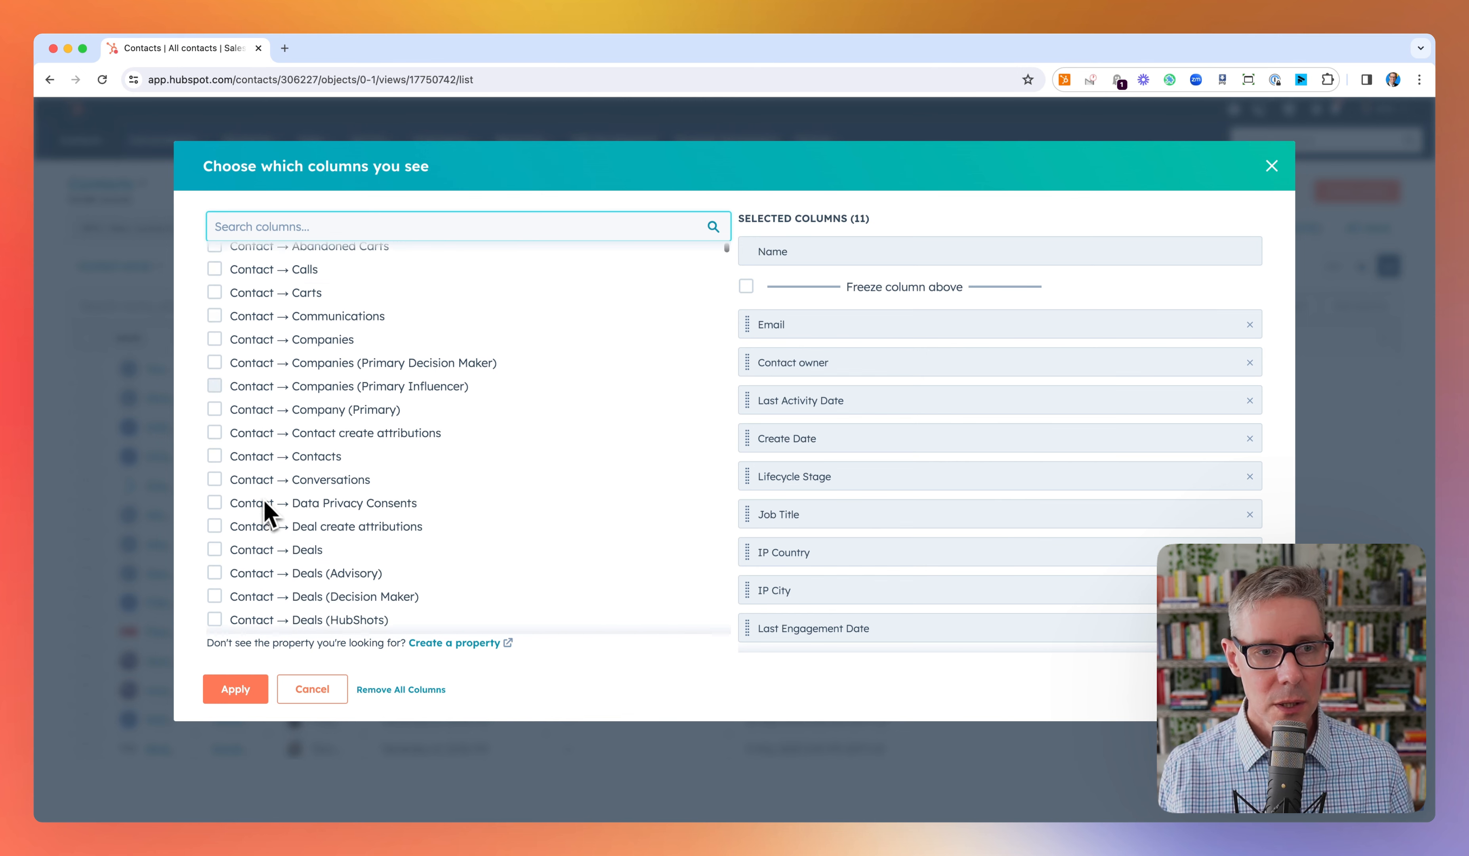
{"action": "scroll", "coordinate": [259, 500], "scroll_direction": "down", "scroll_amount": 9}
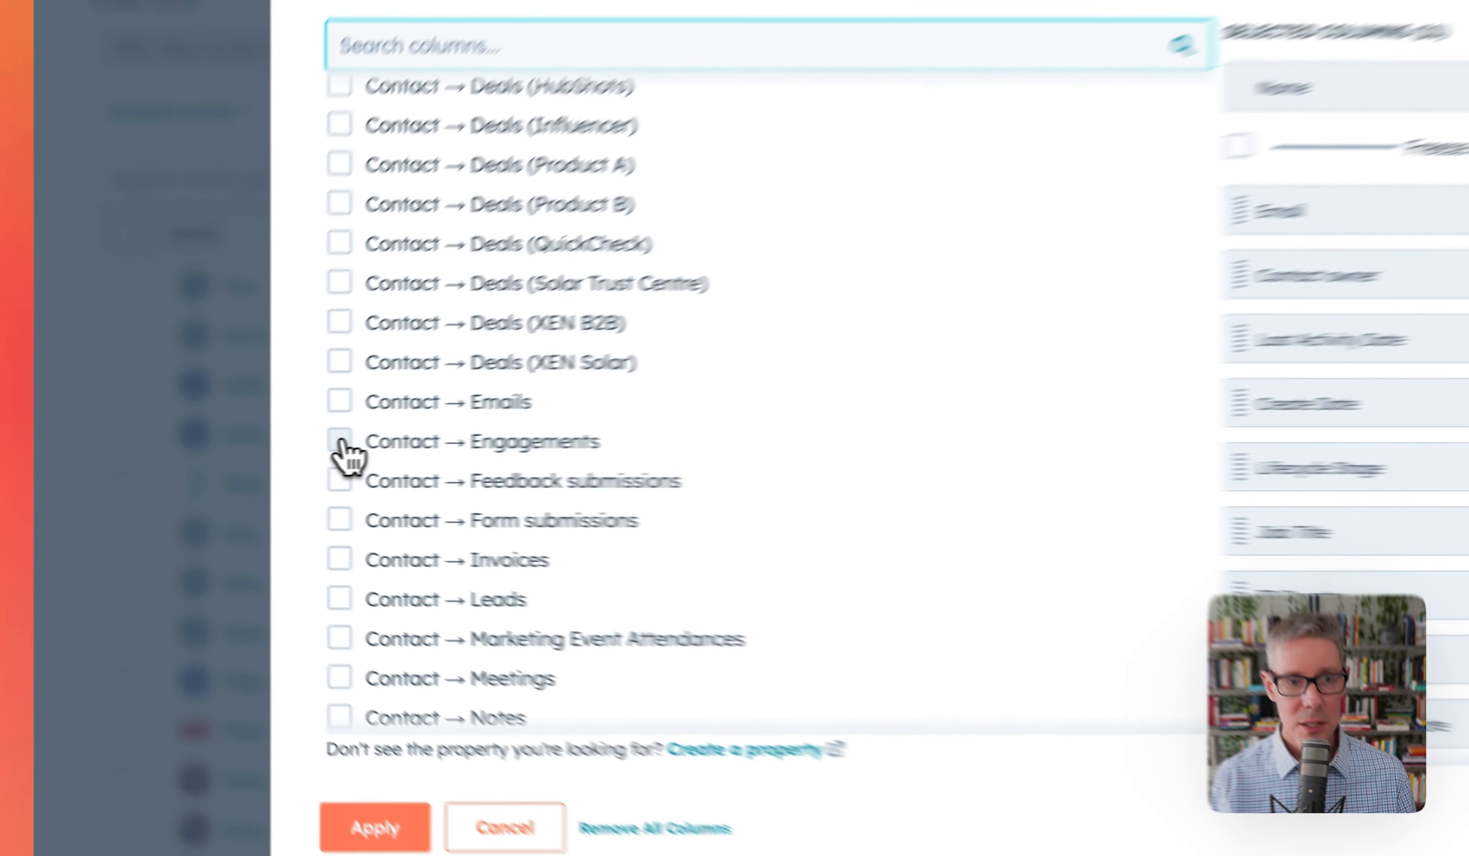
{"action": "left_click", "coordinate": [340, 442]}
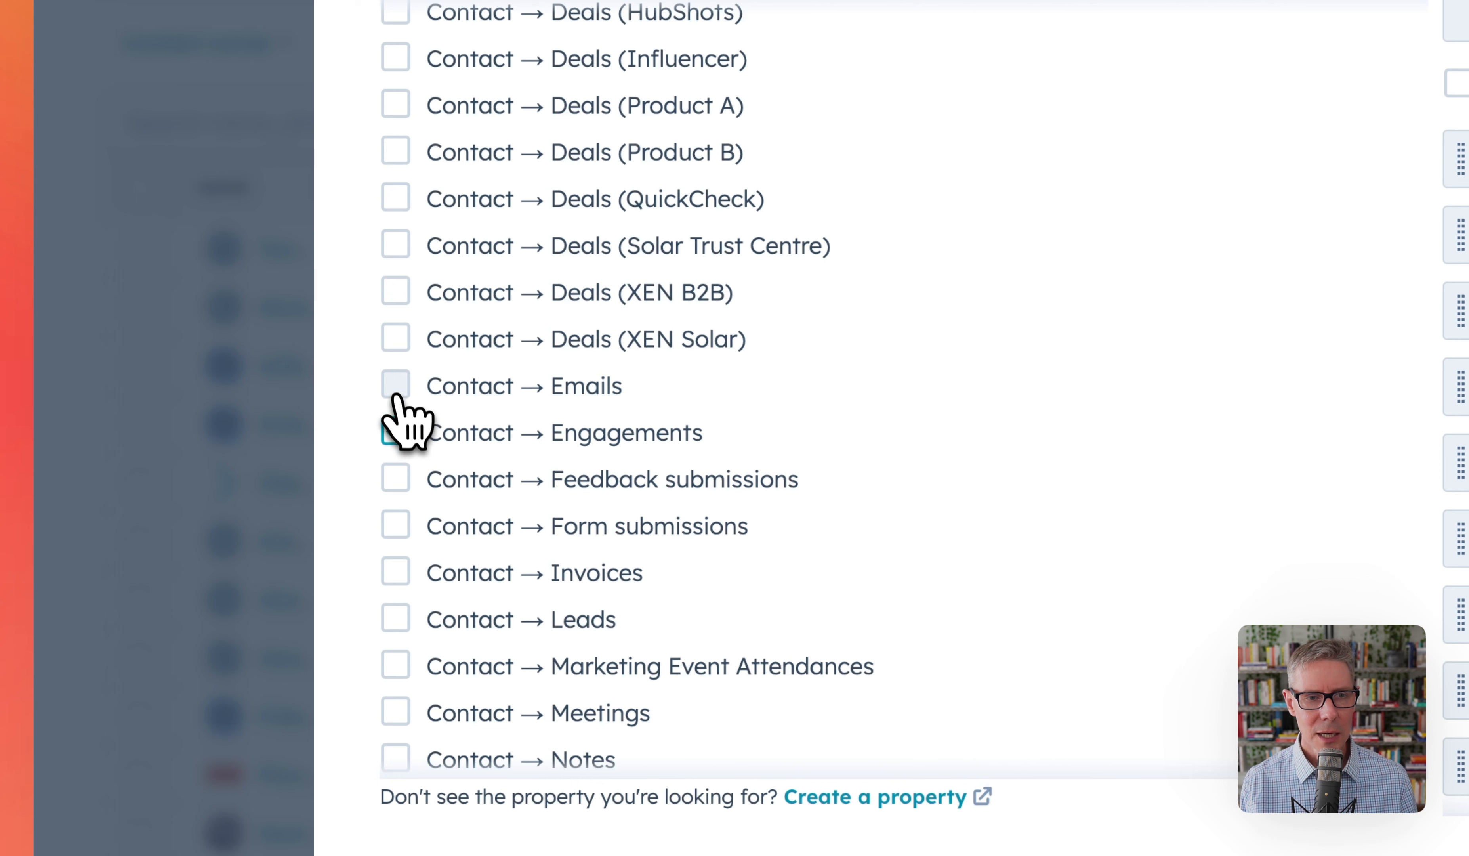
- Add the Contact → Calls, Contact → Meetings and Contact → Deals association columns
{"action": "scroll", "coordinate": [395, 405], "scroll_direction": "up", "scroll_amount": 14}
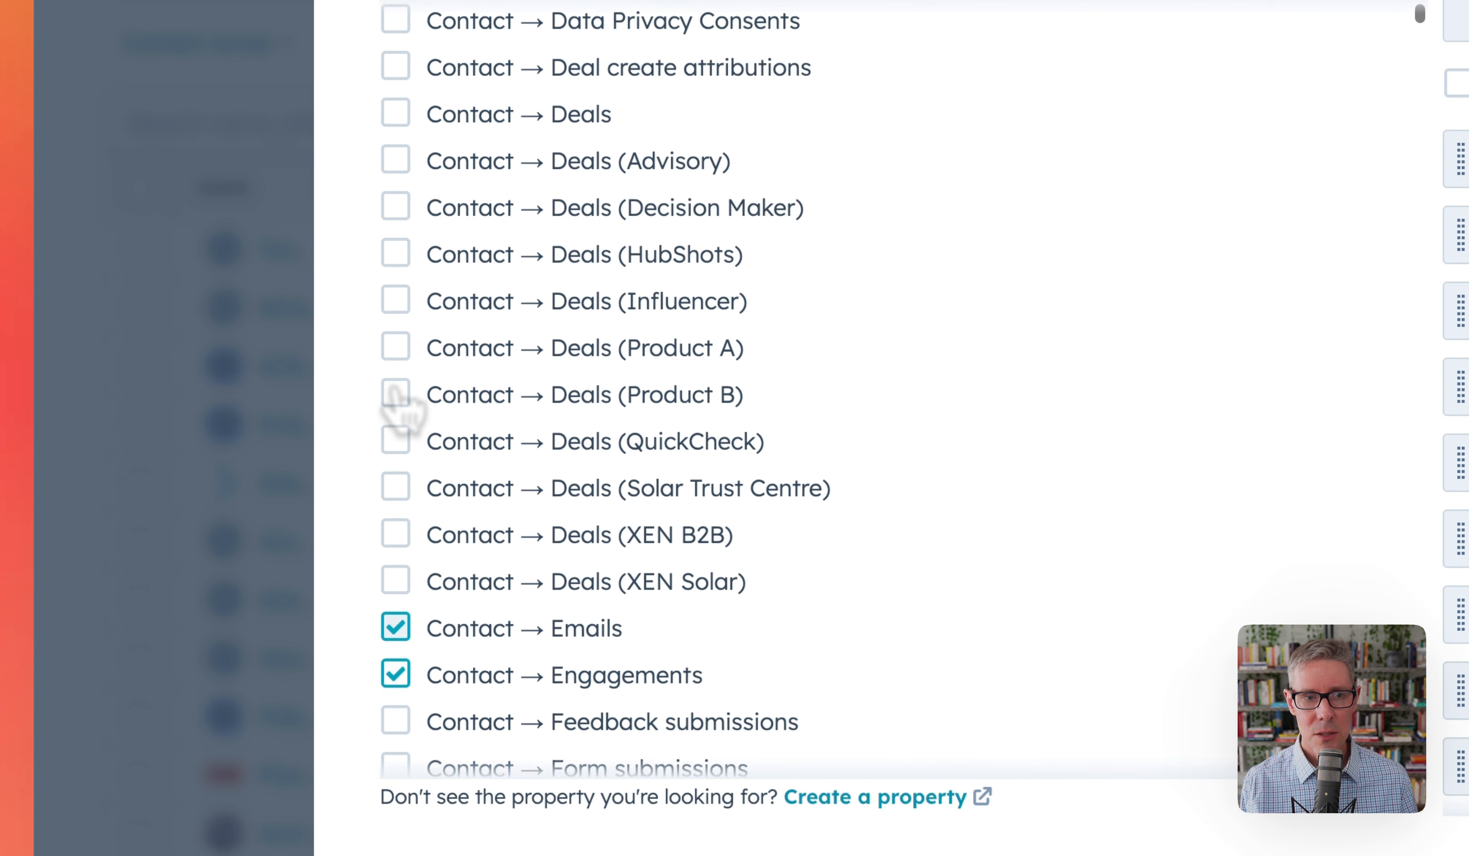
{"action": "scroll", "coordinate": [400, 394], "scroll_direction": "up", "scroll_amount": 3}
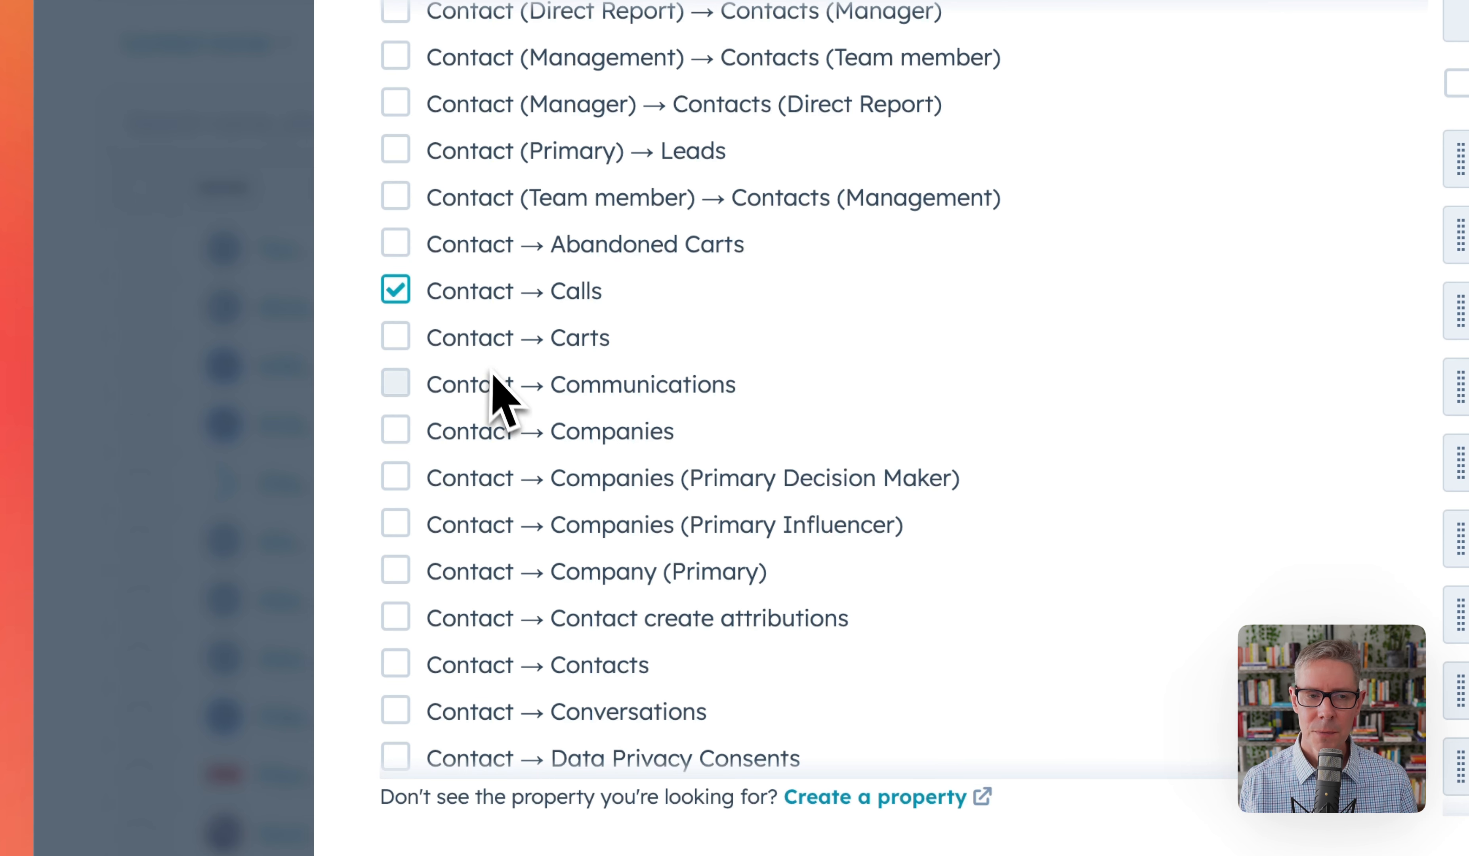
{"action": "scroll", "coordinate": [496, 388], "scroll_direction": "down", "scroll_amount": 18}
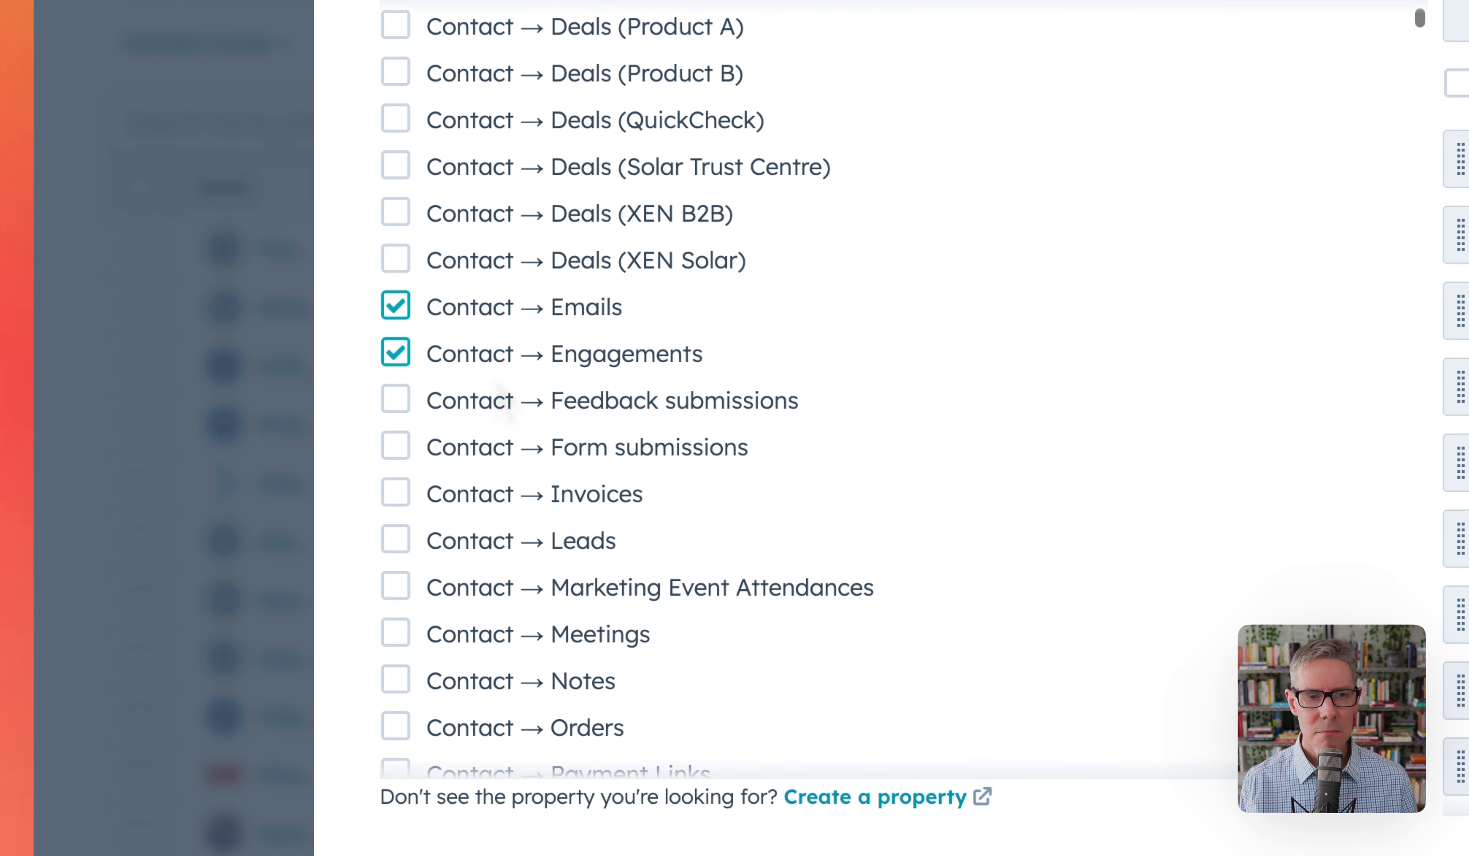
{"action": "scroll", "coordinate": [500, 397], "scroll_direction": "down", "scroll_amount": 2}
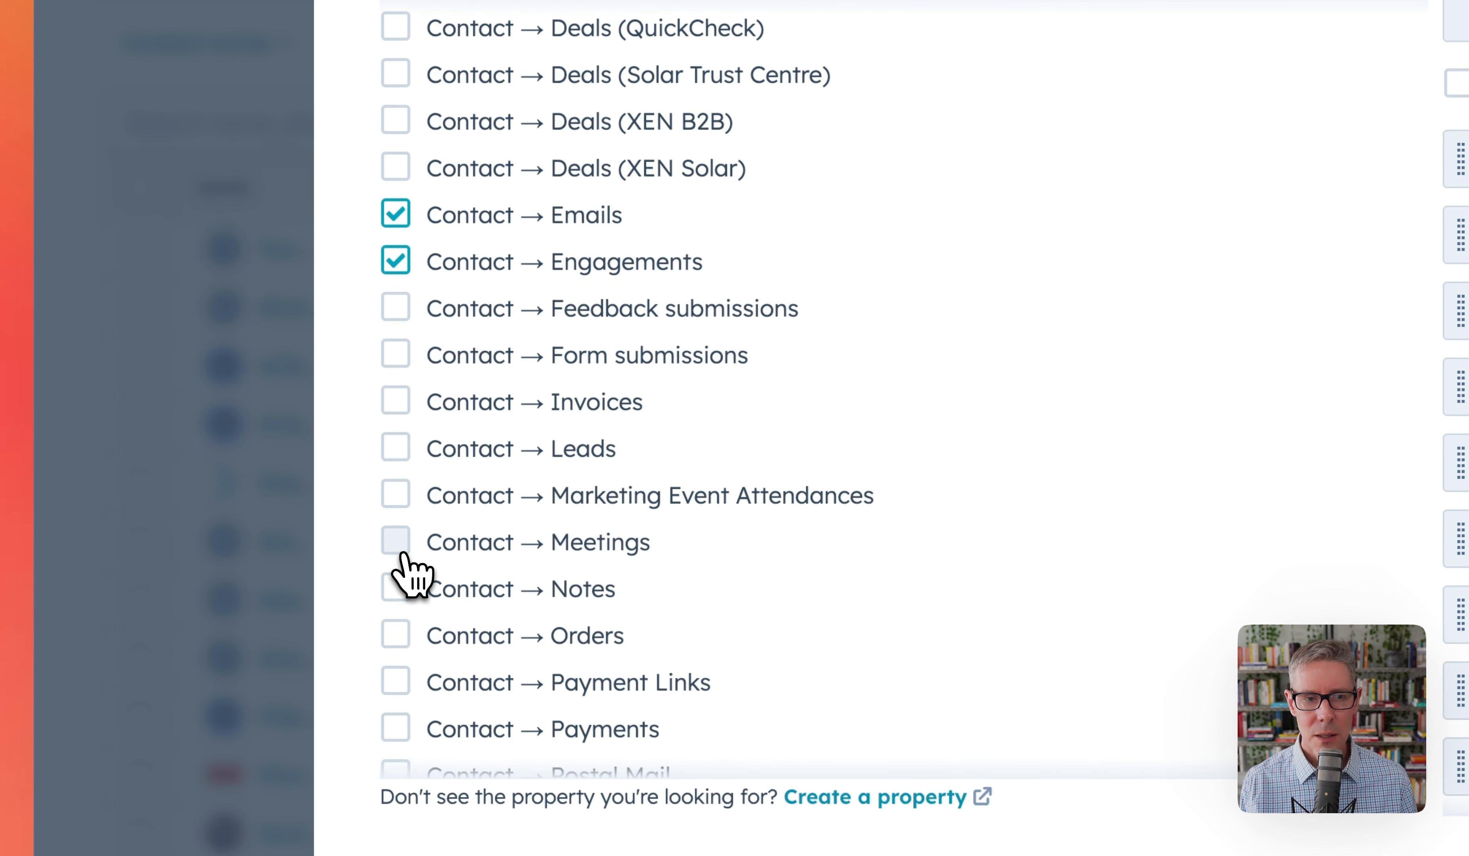
{"action": "scroll", "coordinate": [470, 511], "scroll_direction": "up", "scroll_amount": 10}
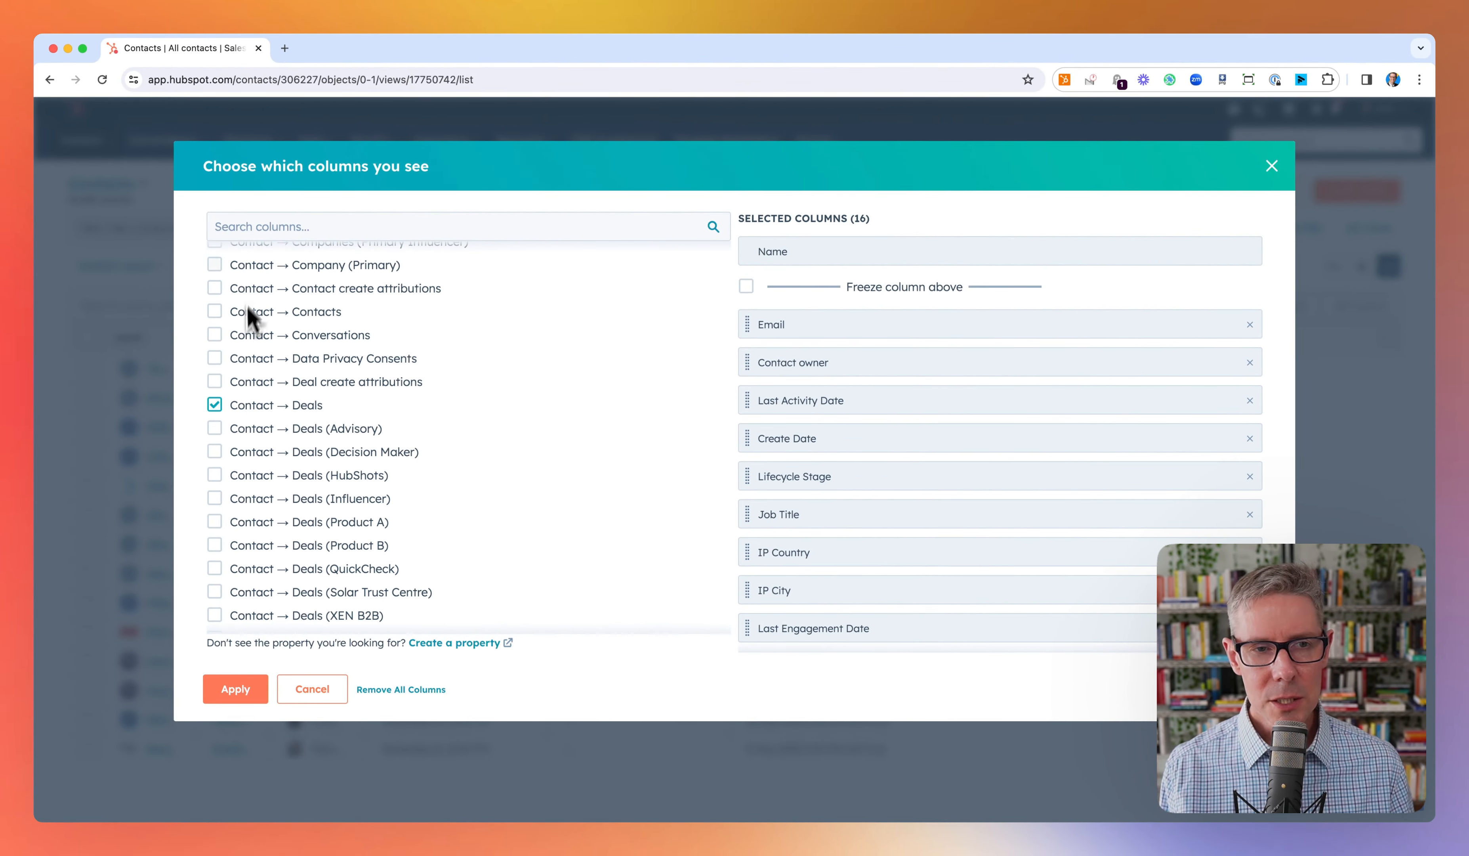
- Search the available columns for "last me" and add "Date of last meeting booked in meetings tool"
{"action": "left_click", "coordinate": [262, 226]}
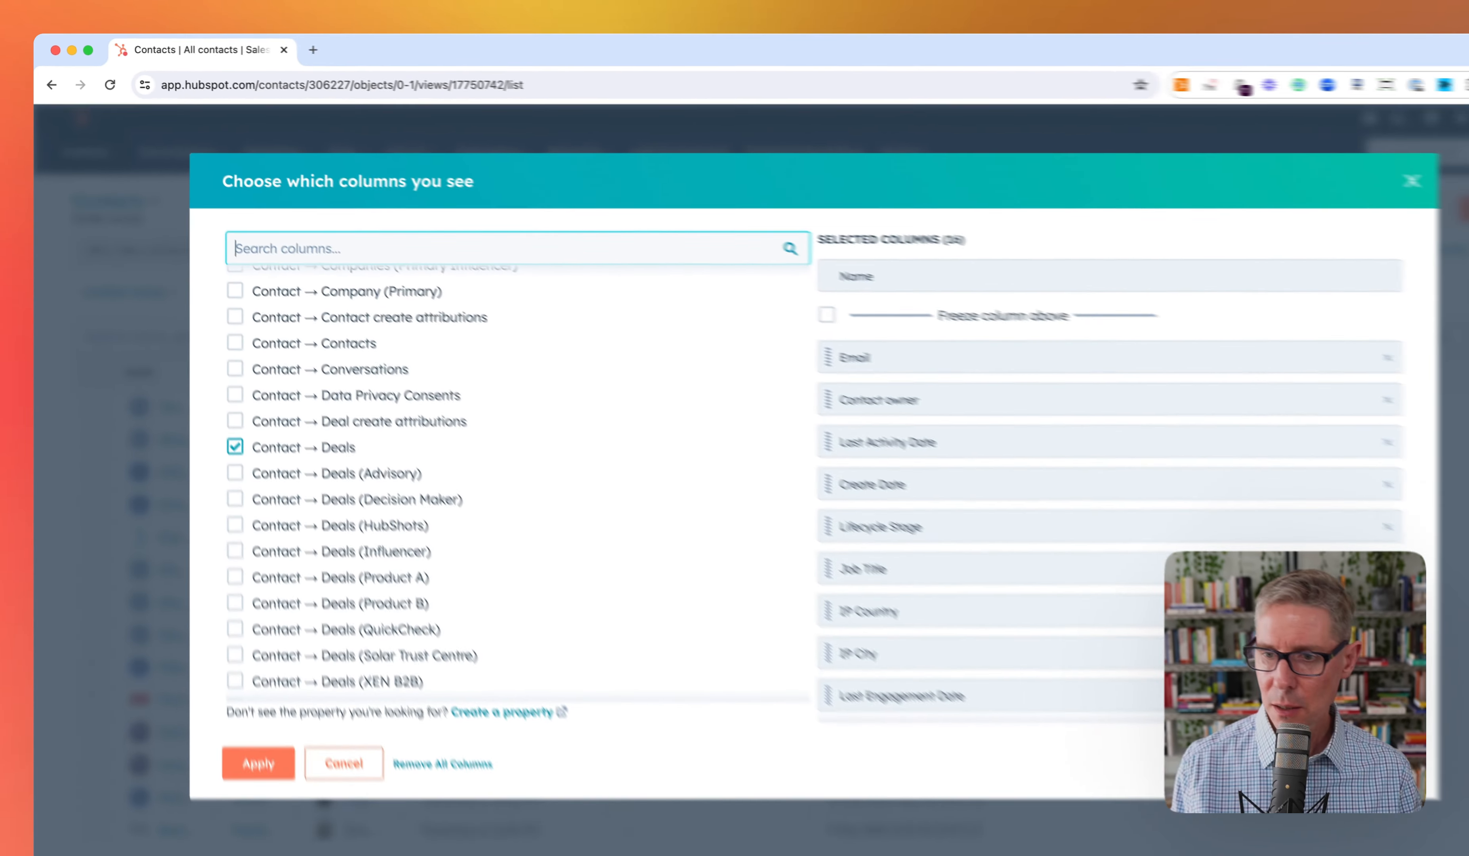
{"action": "type", "text": "last me"}
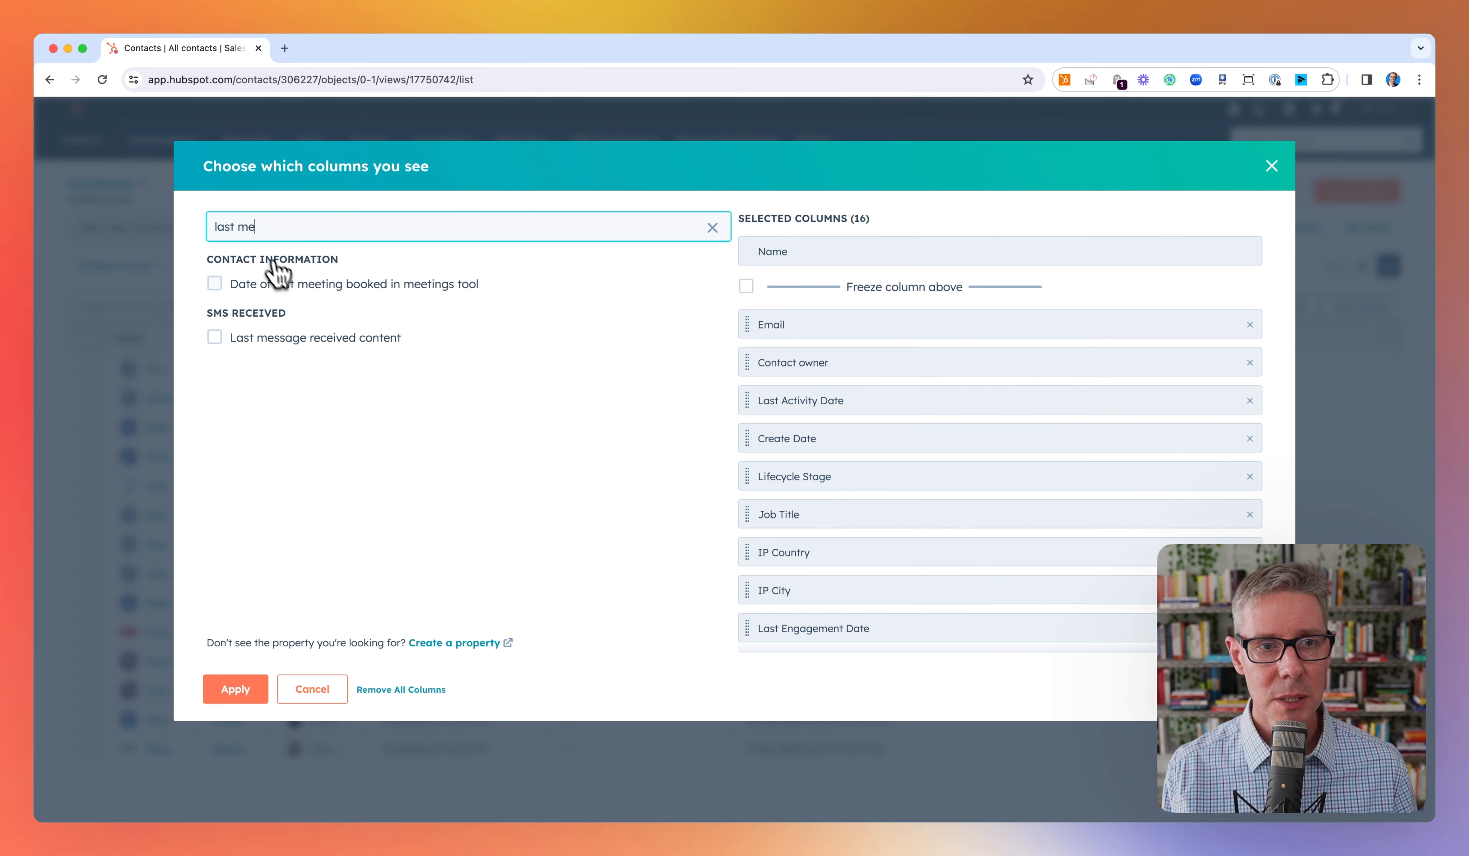
{"action": "left_click", "coordinate": [218, 285]}
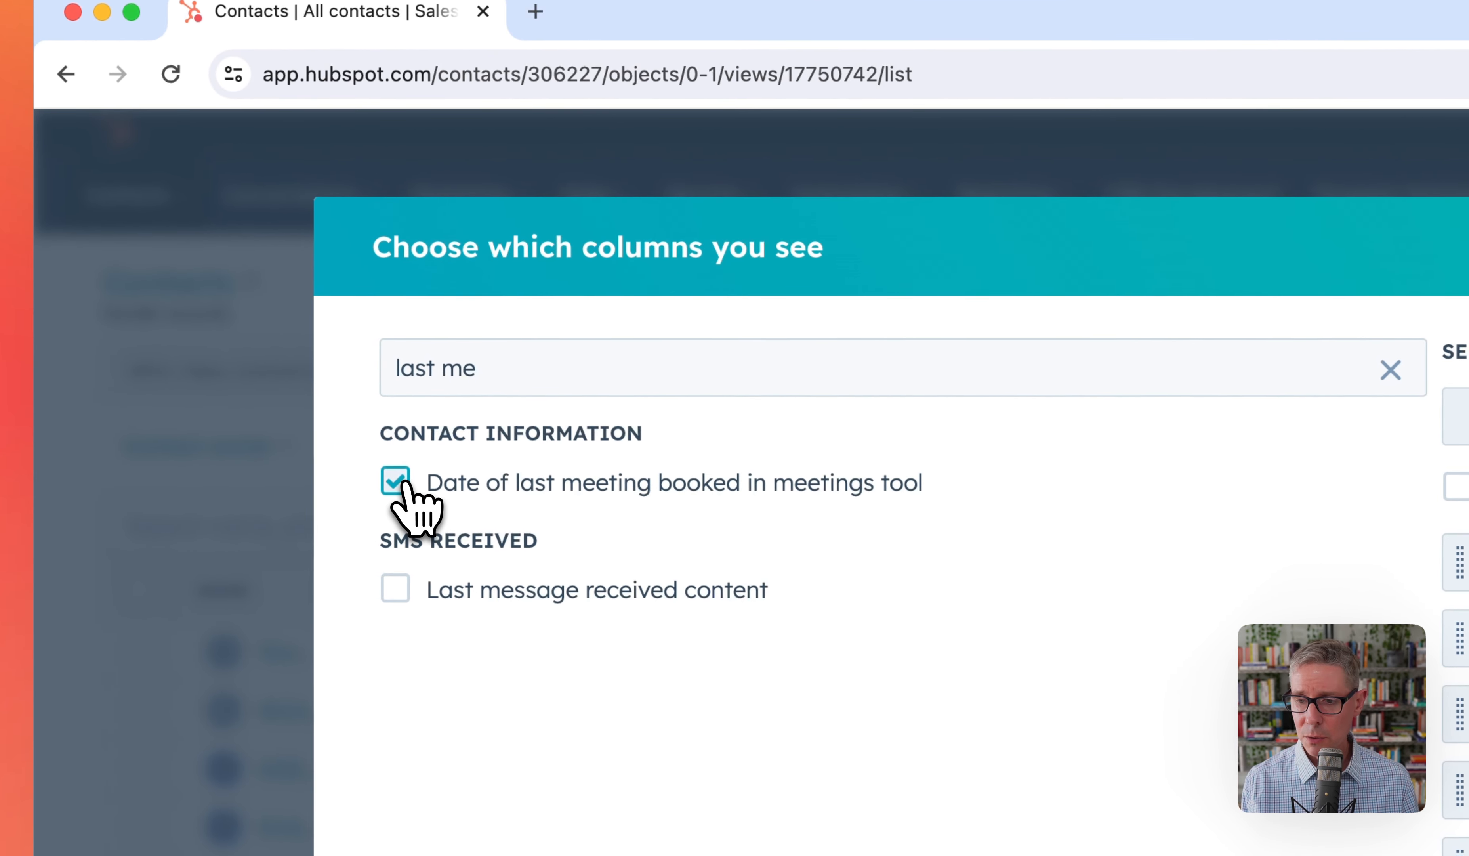
{"action": "left_click_drag", "start_coordinate": [490, 369], "coordinate": [388, 366]}
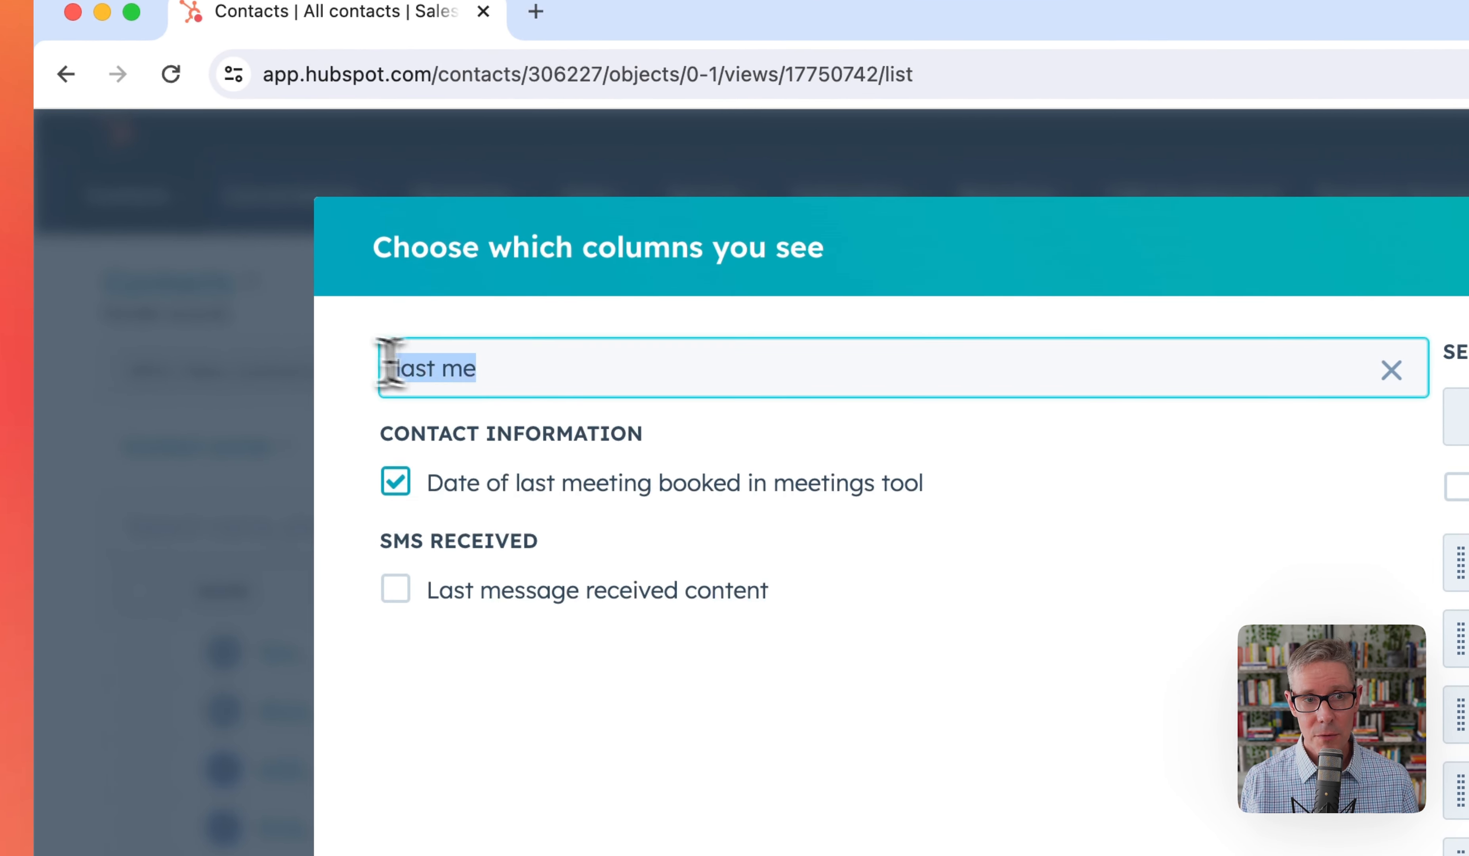
- Search the available columns for "score" and add the HubSpot Score, Likelihood to close and Predictive Lead Score columns
{"action": "type", "text": "score"}
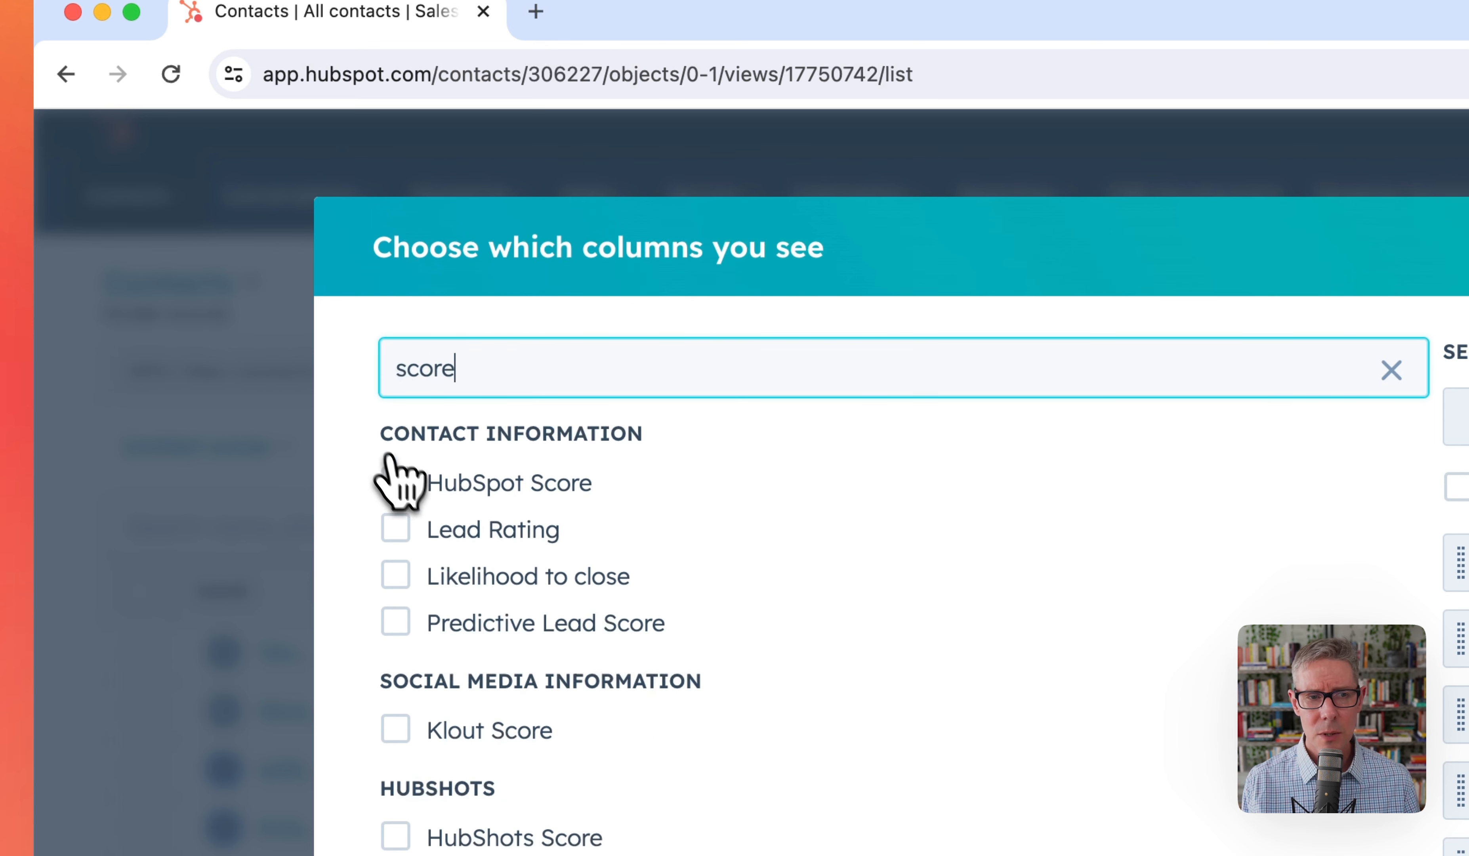
{"action": "left_click", "coordinate": [397, 479]}
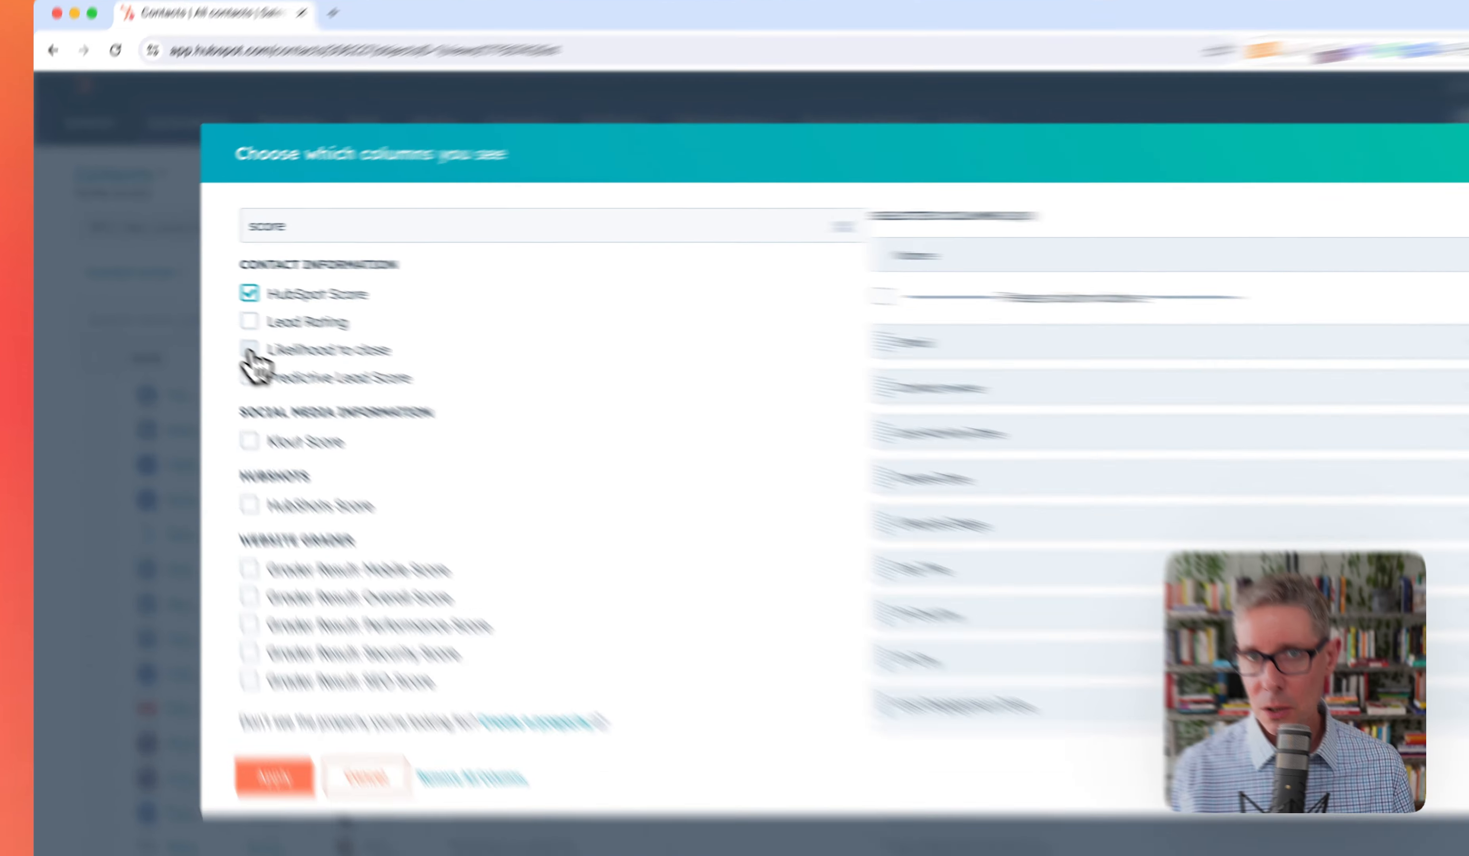
{"action": "left_click", "coordinate": [216, 331]}
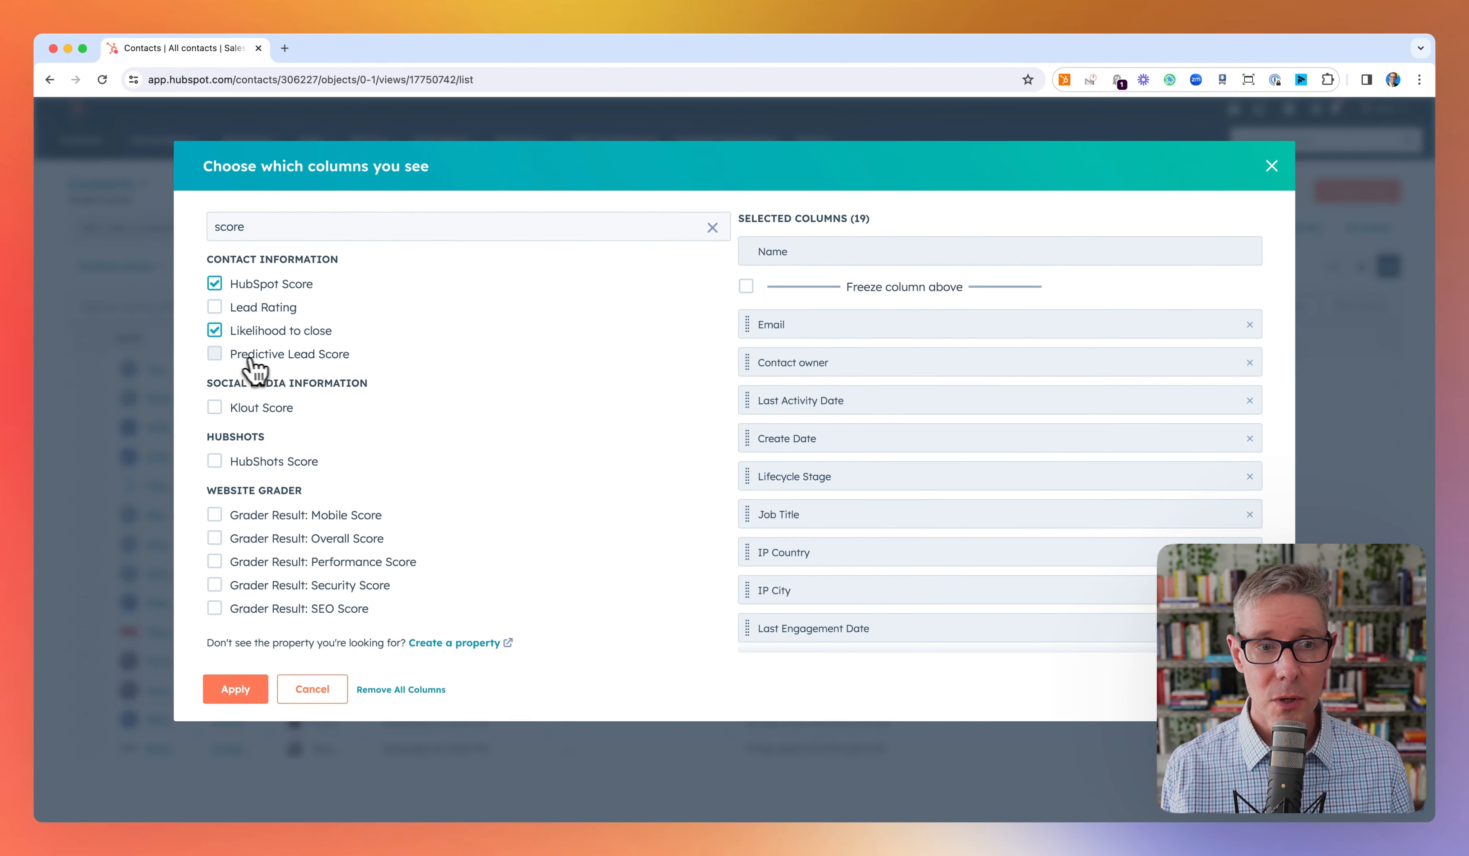
{"action": "left_click", "coordinate": [226, 357]}
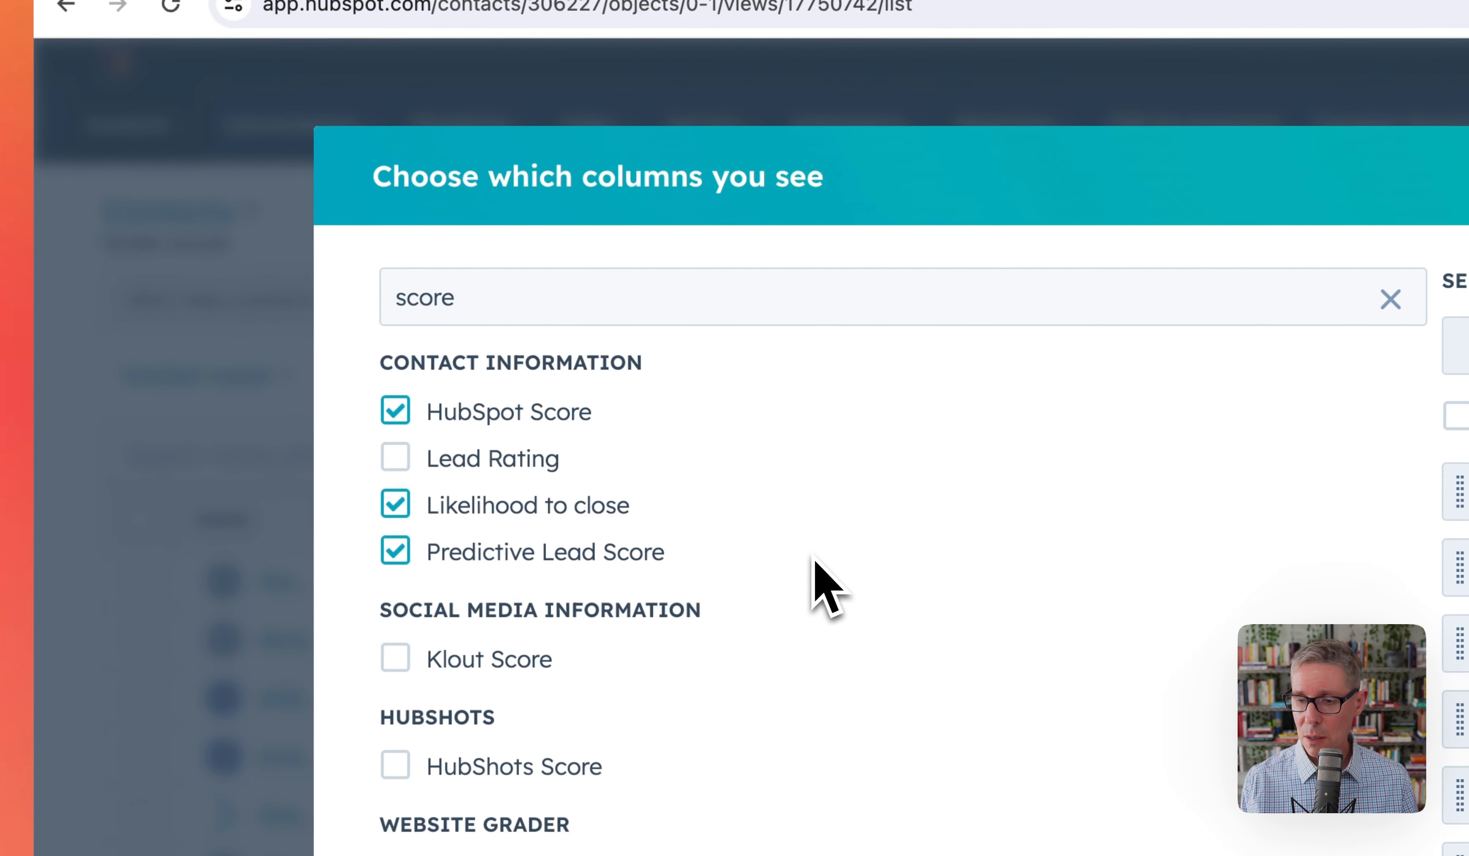
- Search the available columns for "number" and add the Mobile Number, Mobile Phone Number and Phone Number columns
{"action": "double_click", "coordinate": [492, 303]}
{"action": "type", "text": "number"}
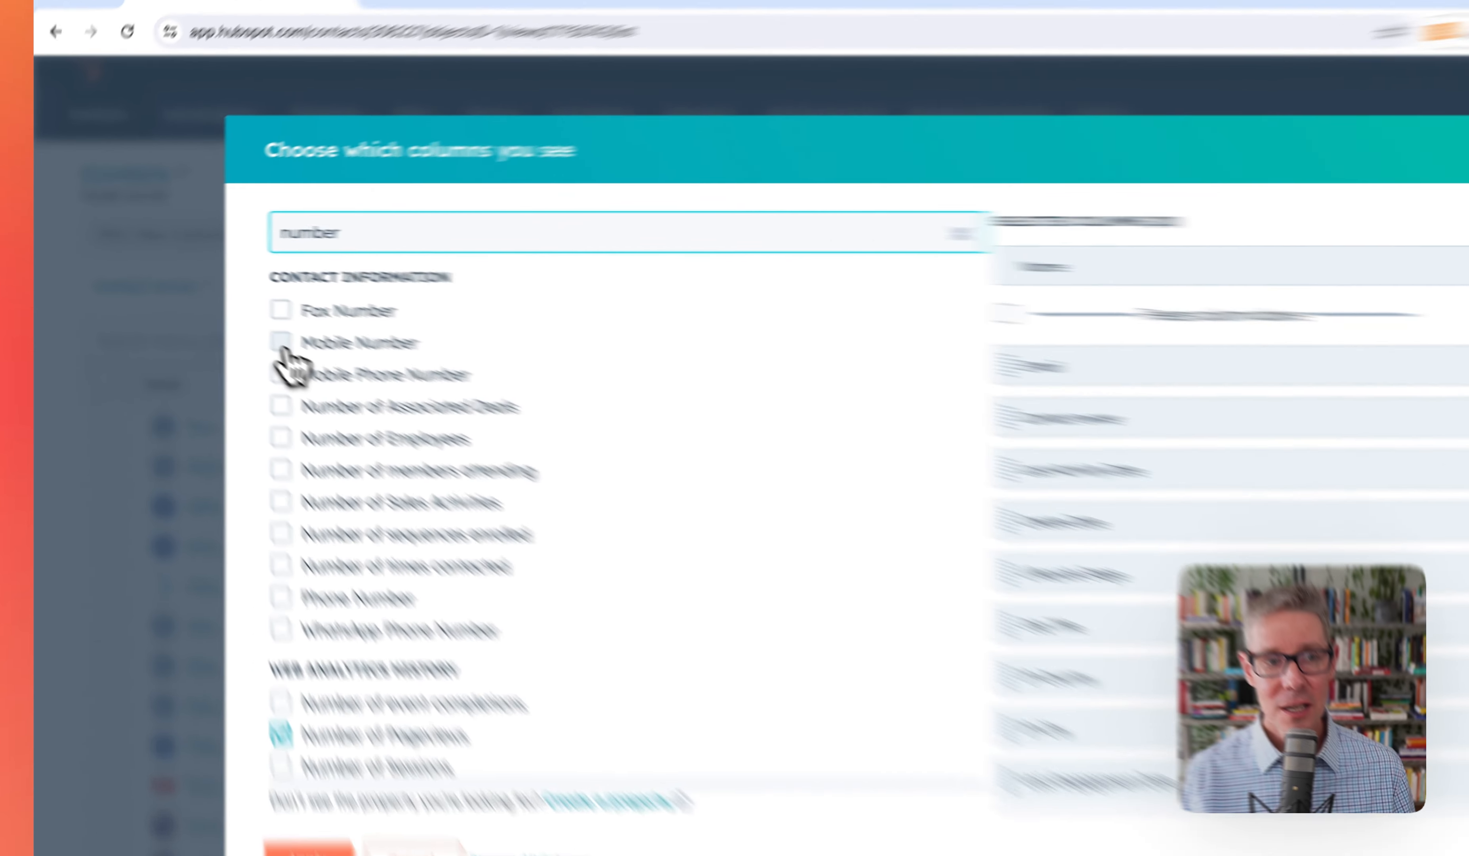
{"action": "left_click", "coordinate": [215, 307]}
{"action": "left_click", "coordinate": [215, 331]}
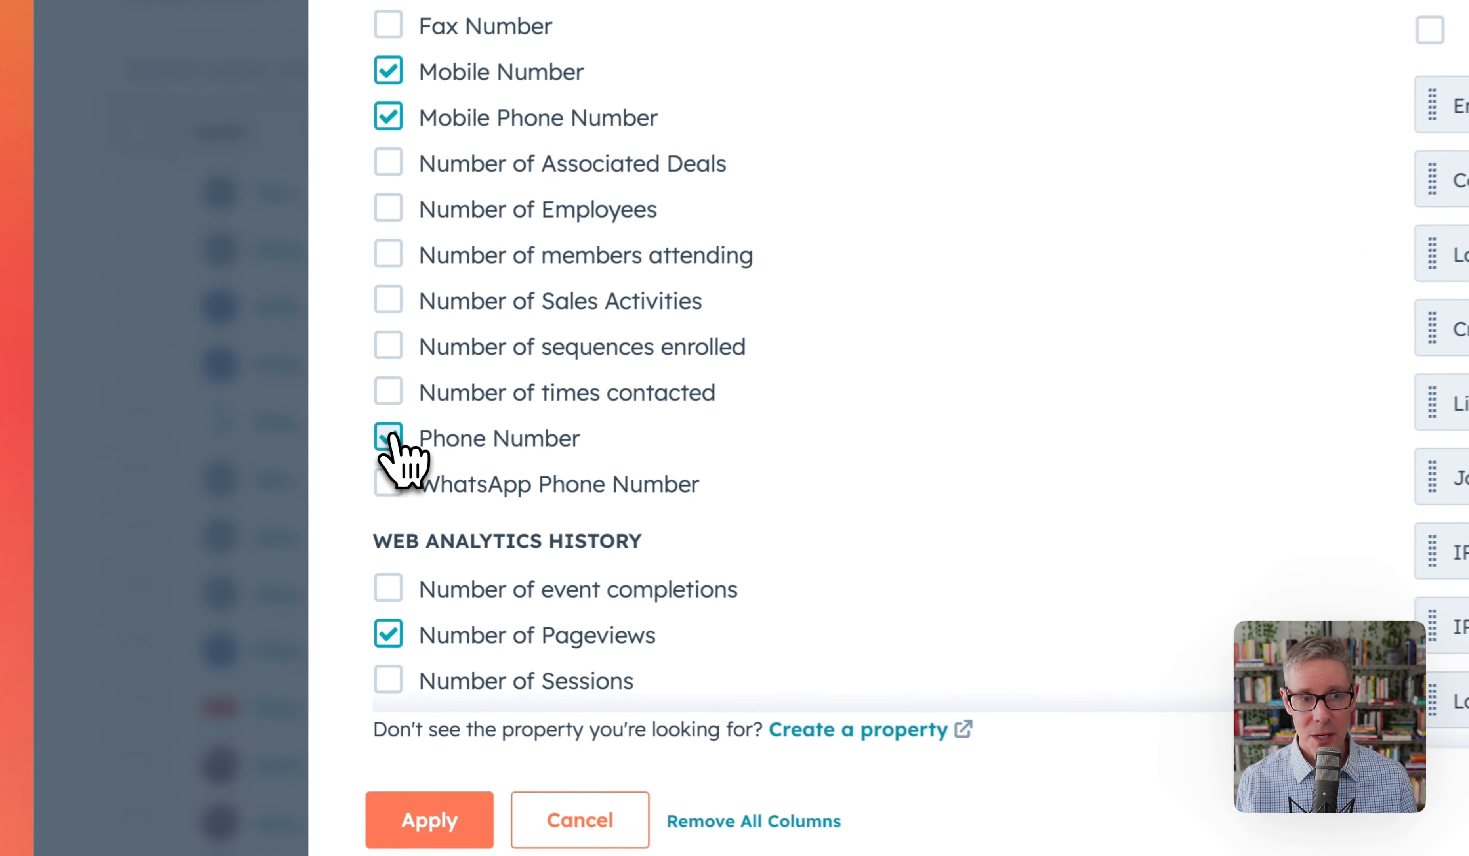
{"action": "left_click", "coordinate": [214, 494]}
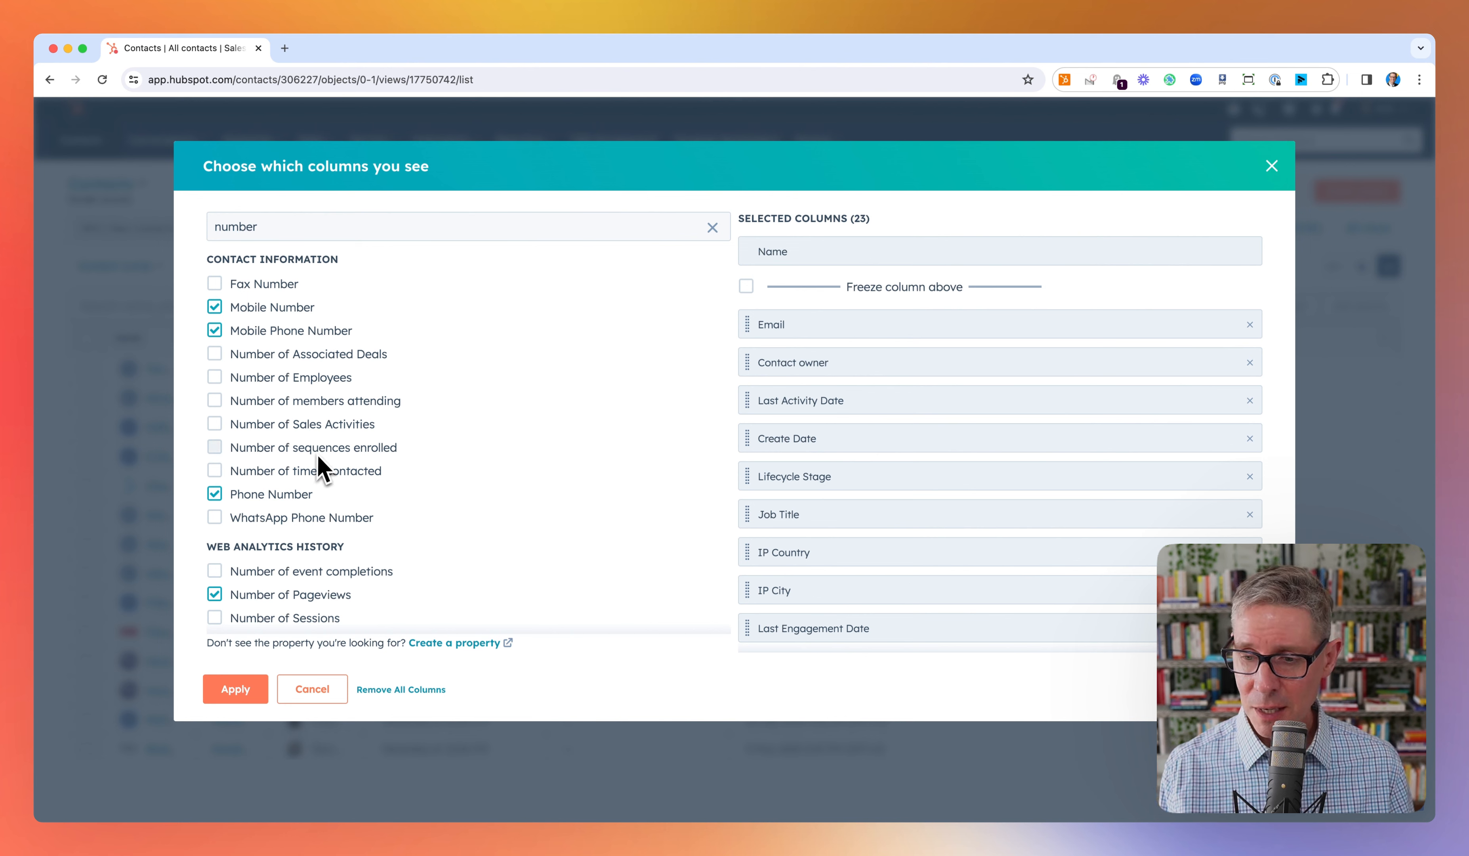
- Search the available columns for "last pag", add Last Page Seen and apply the column selection to the view
{"action": "double_click", "coordinate": [252, 226]}
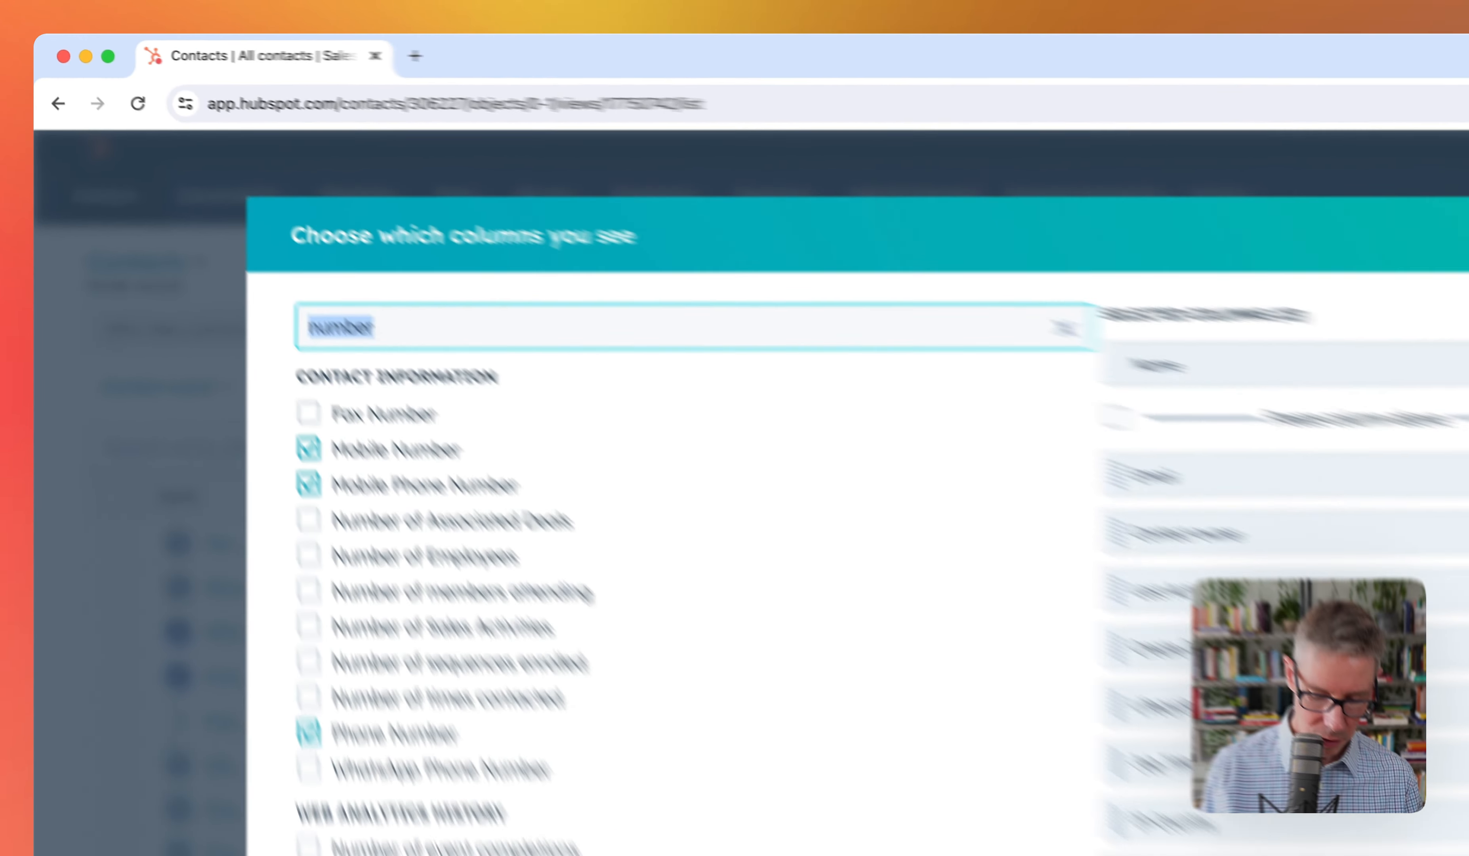
{"action": "type", "text": "last "}
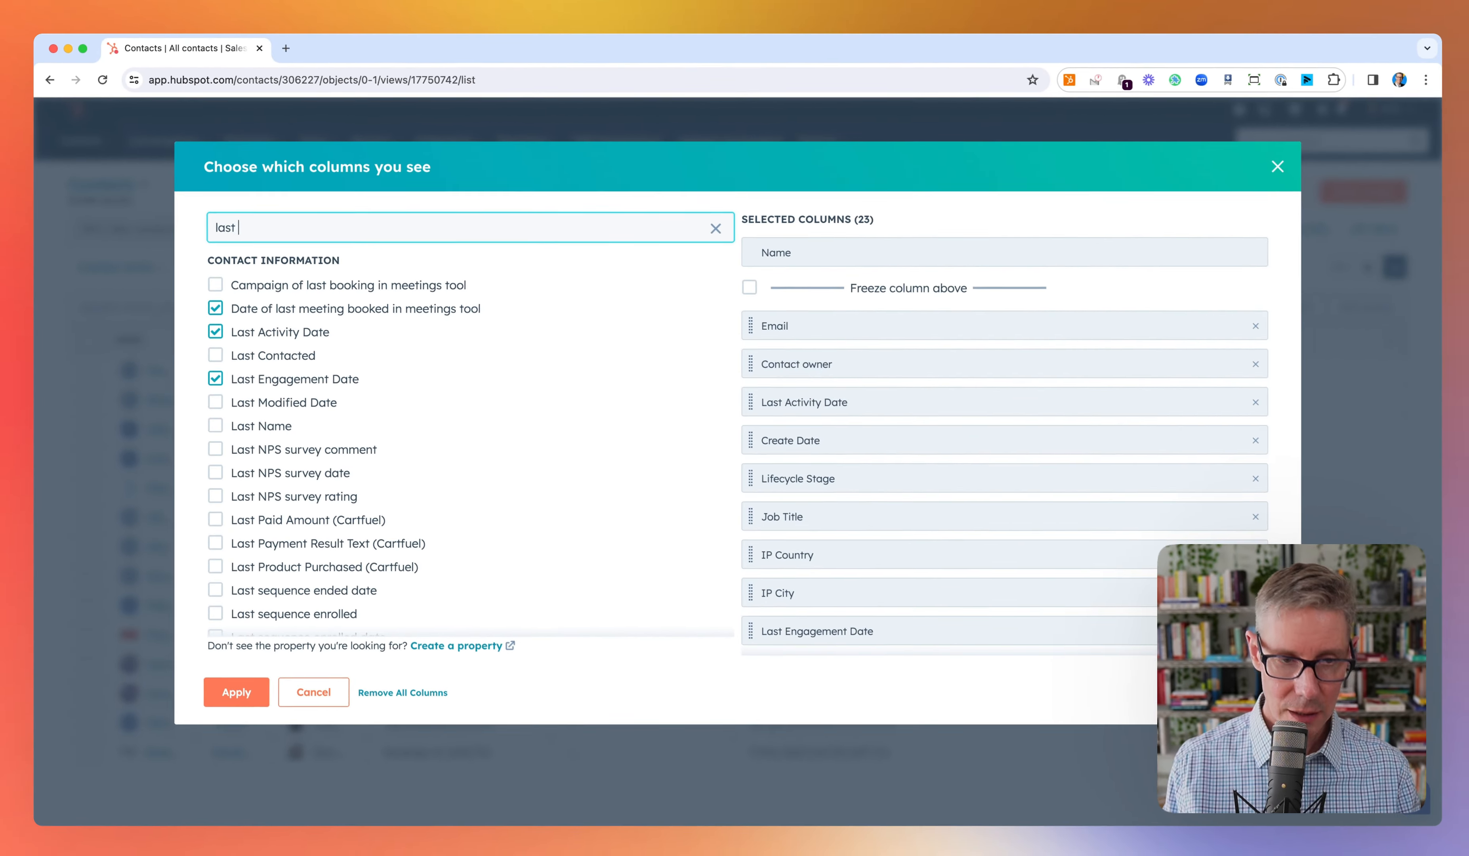
{"action": "type", "text": "pag"}
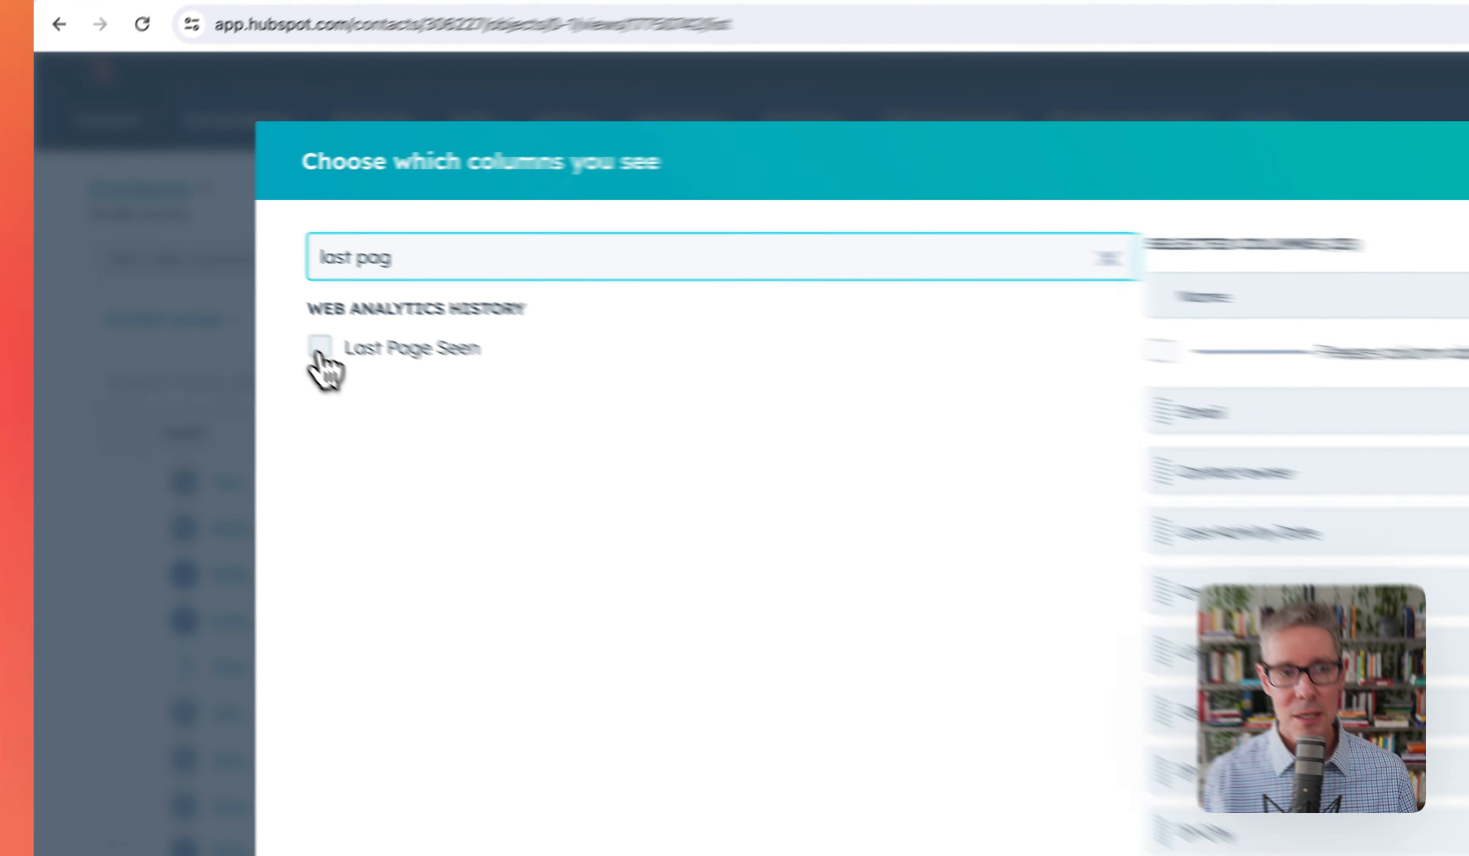
{"action": "left_click", "coordinate": [214, 283]}
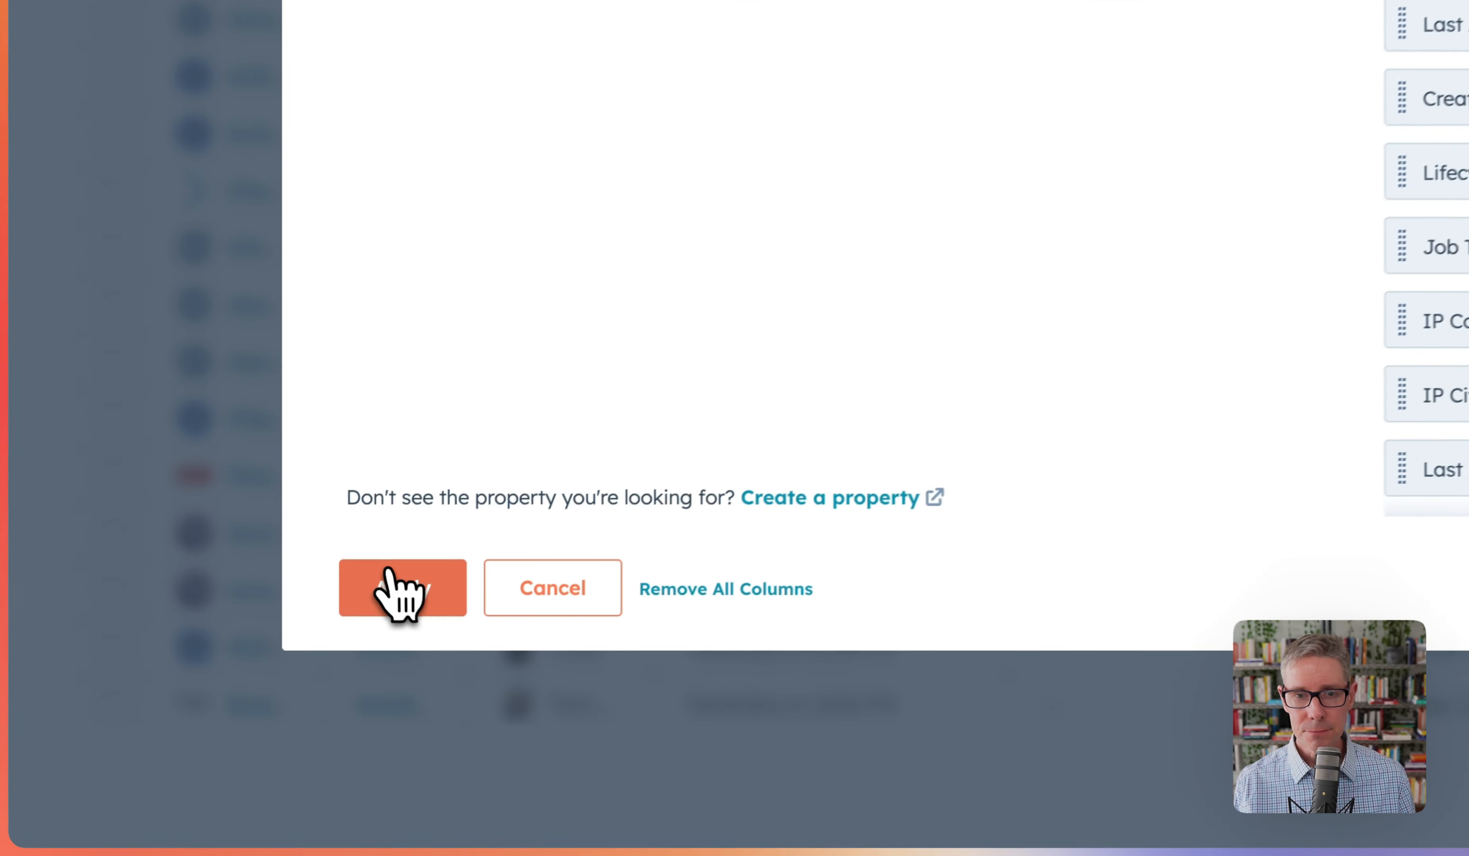
{"action": "left_click", "coordinate": [226, 685]}
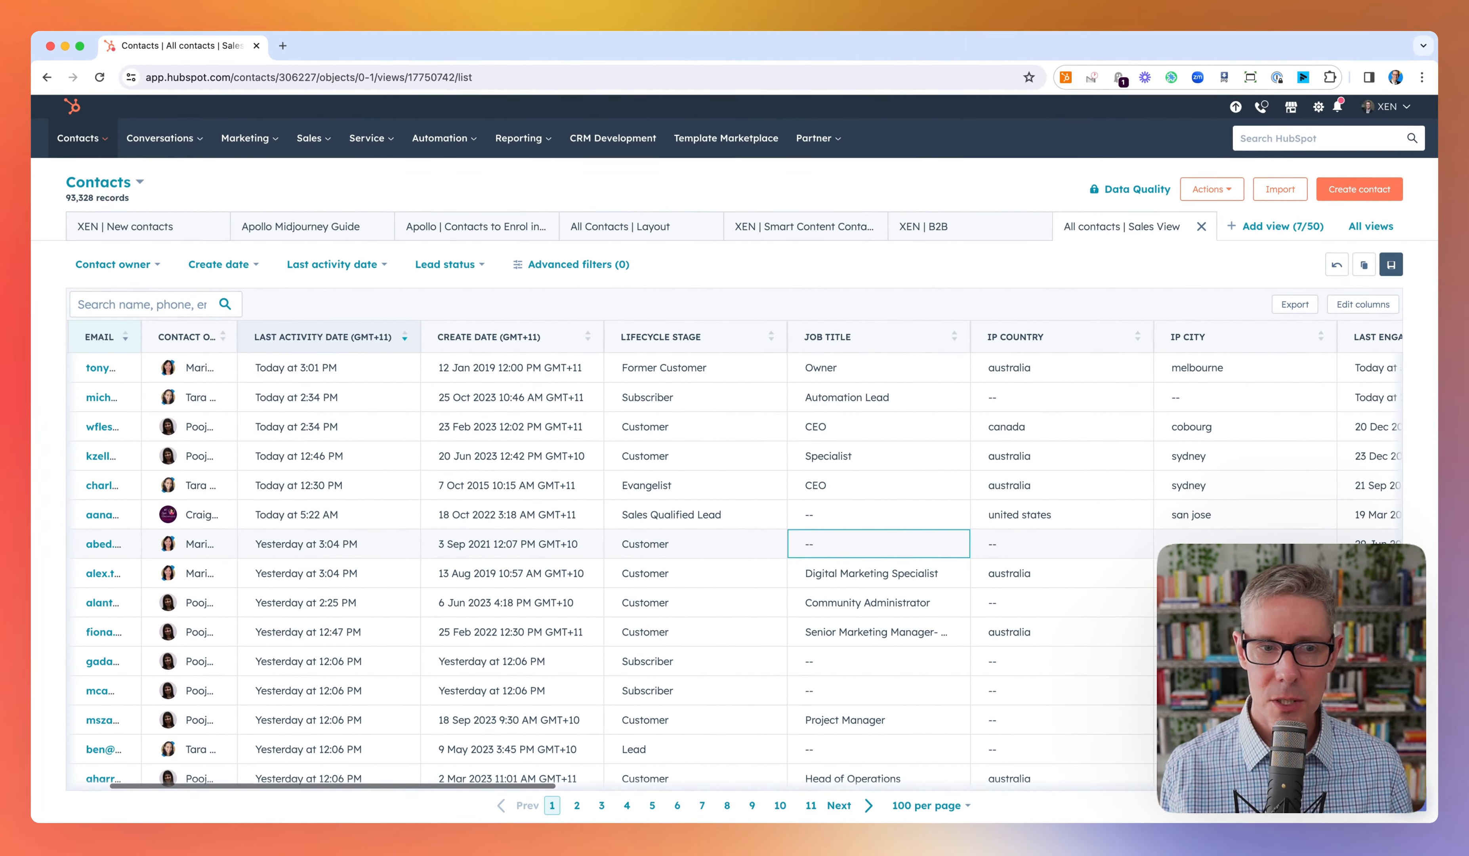
- Review the added columns across the contacts table, from lifecycle stage through to the engagement and email associations
{"action": "scroll", "coordinate": [868, 555], "scroll_direction": "right", "scroll_amount": 6}
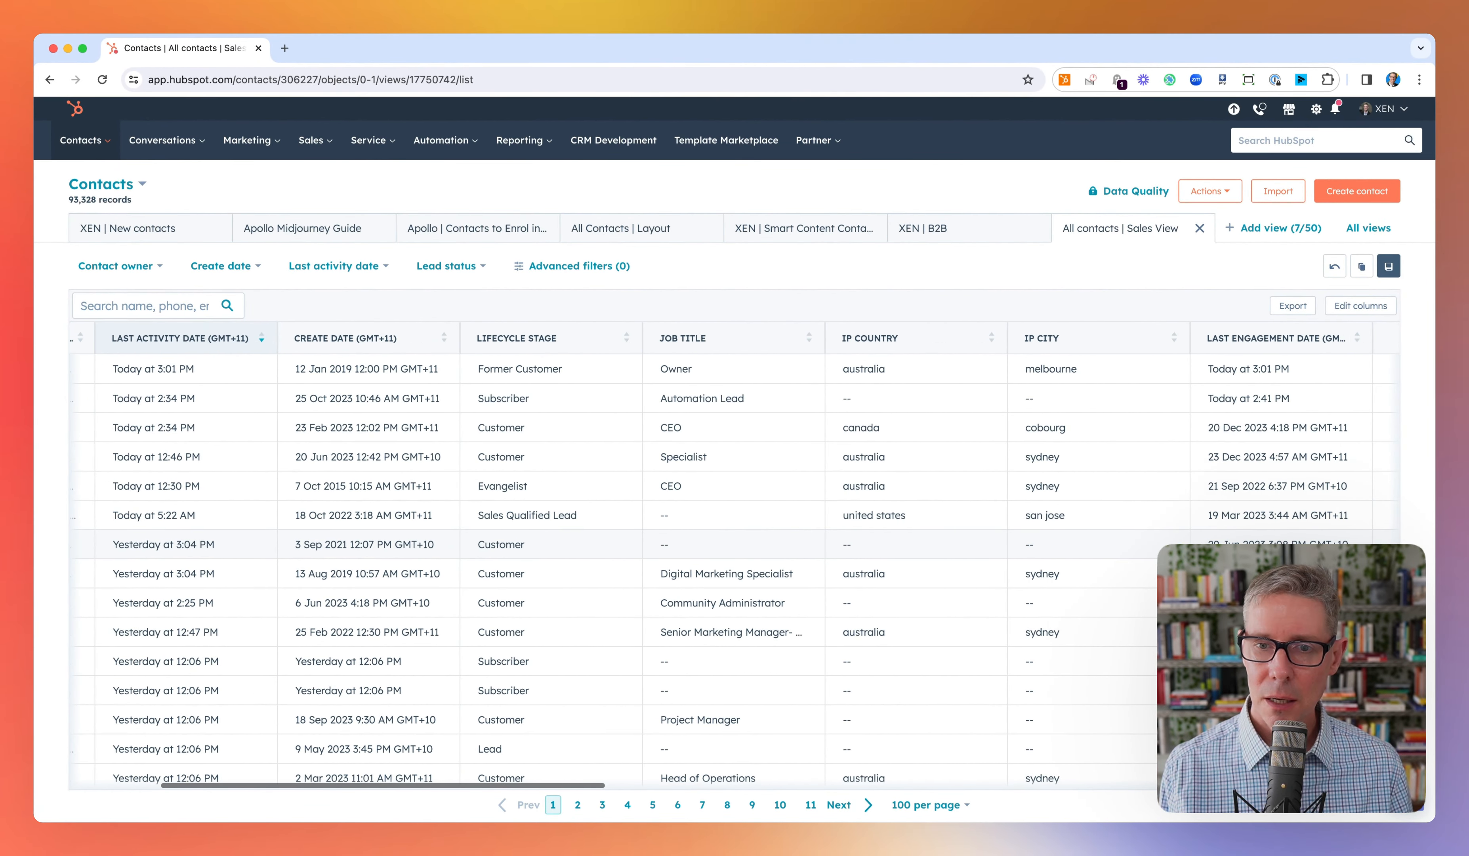
{"action": "scroll", "coordinate": [859, 557], "scroll_direction": "right", "scroll_amount": 3}
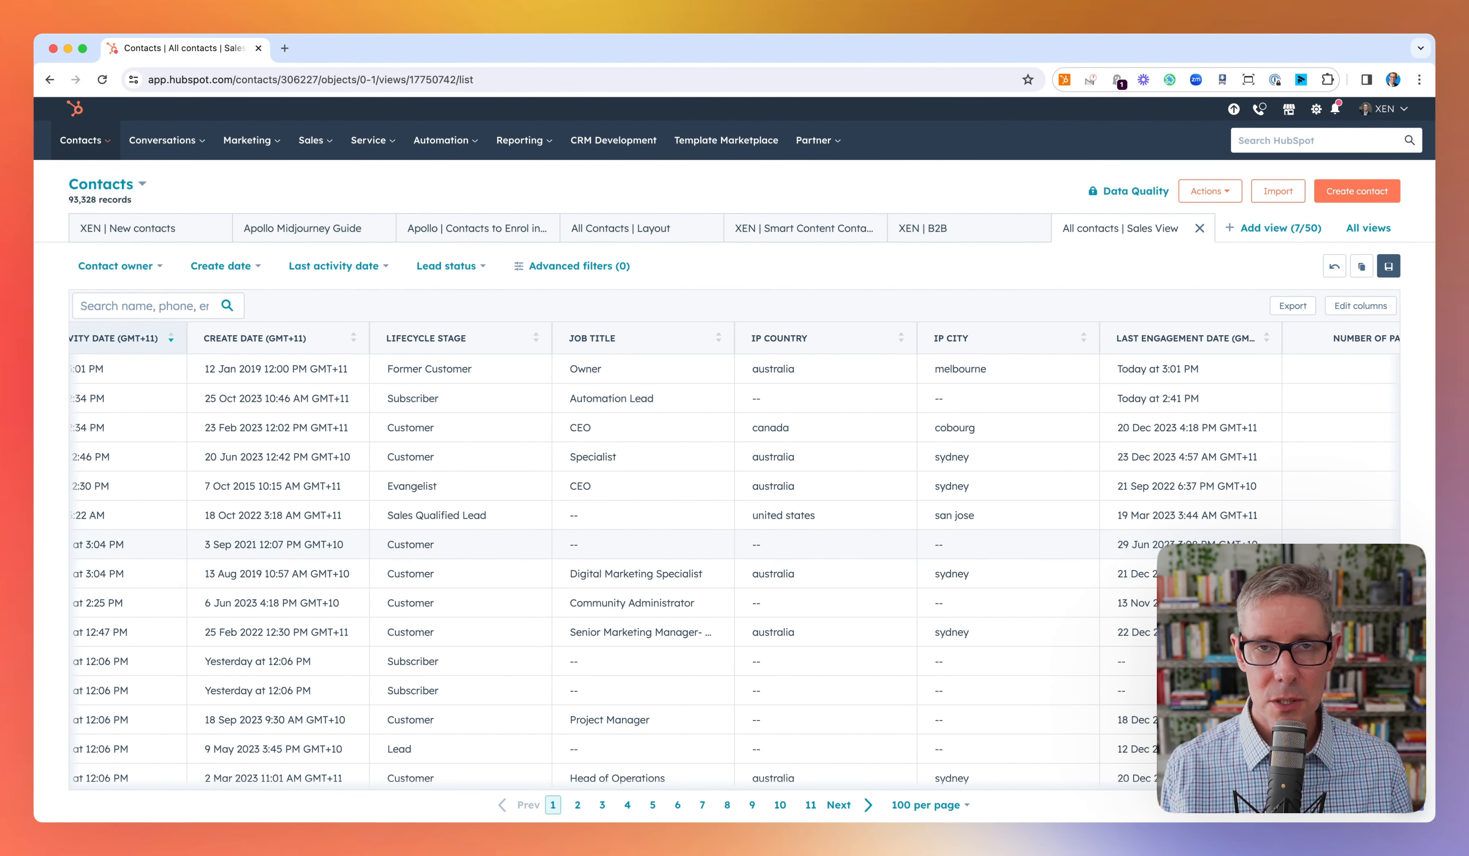
{"action": "scroll", "coordinate": [734, 555], "scroll_direction": "right", "scroll_amount": 5}
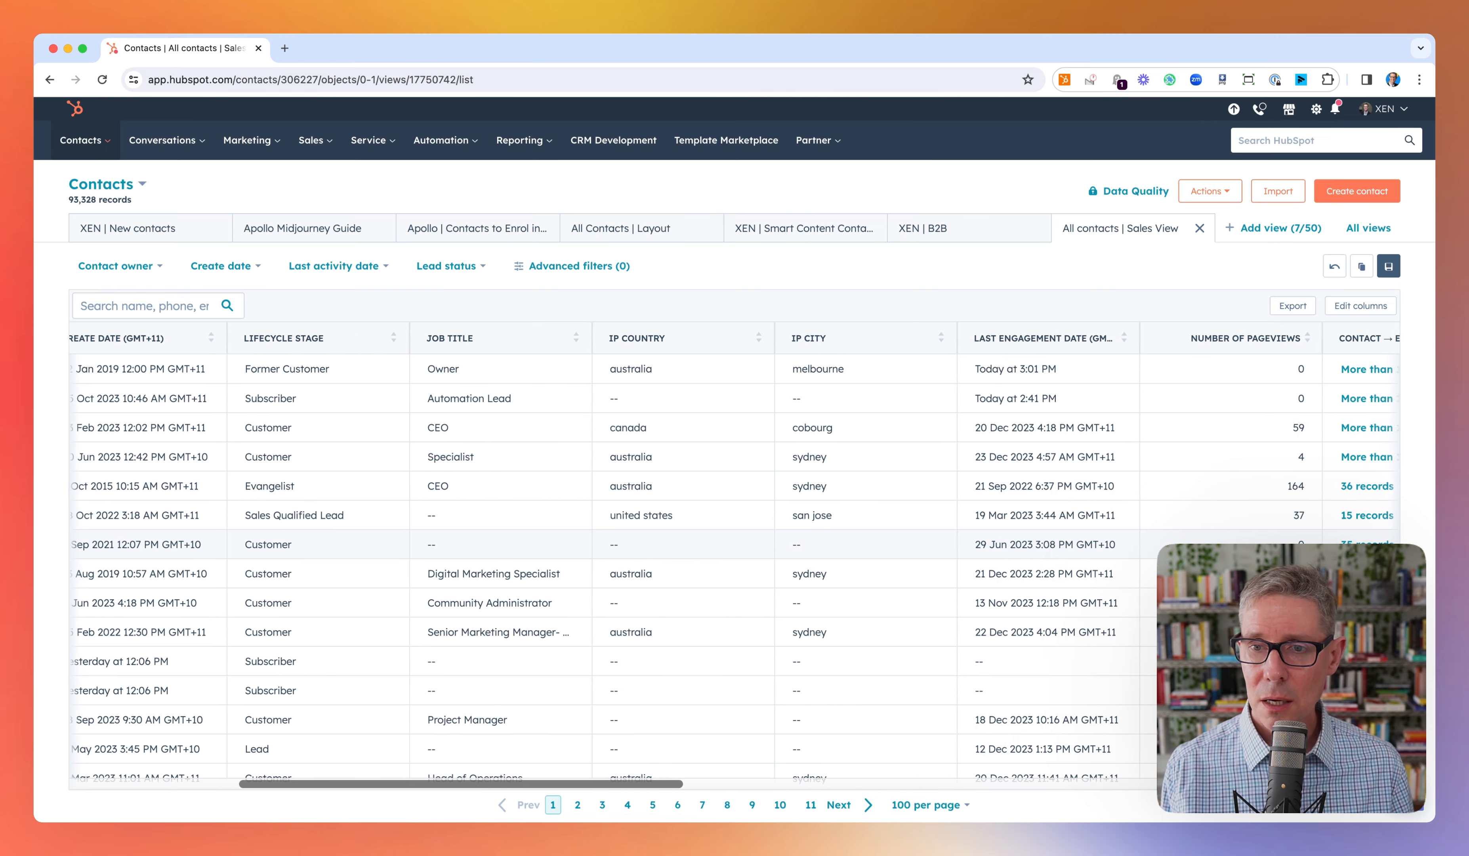
{"action": "scroll", "coordinate": [1177, 537], "scroll_direction": "right", "scroll_amount": 3}
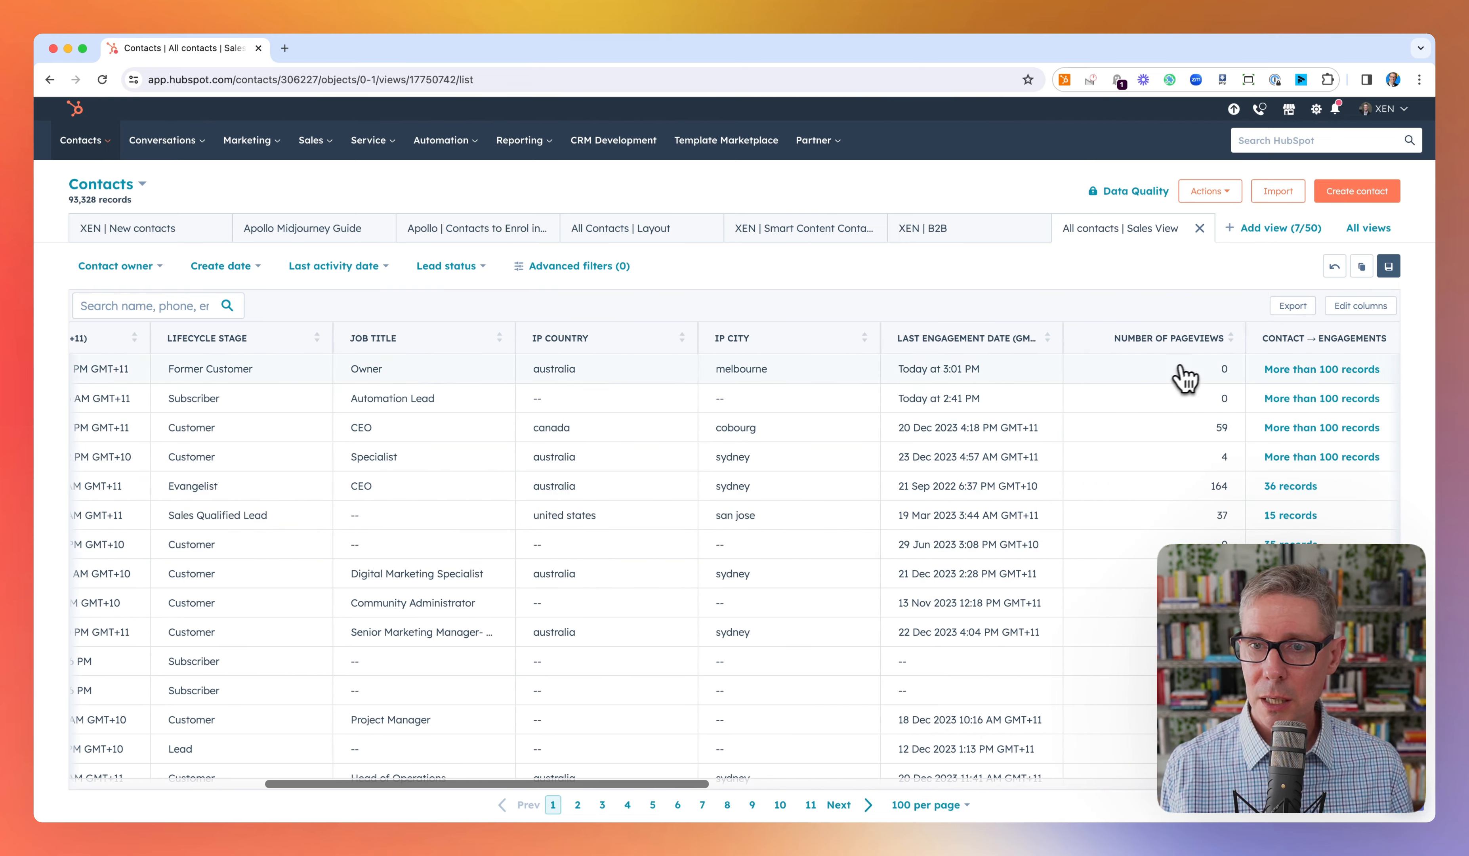
{"action": "scroll", "coordinate": [1269, 516], "scroll_direction": "right", "scroll_amount": 5}
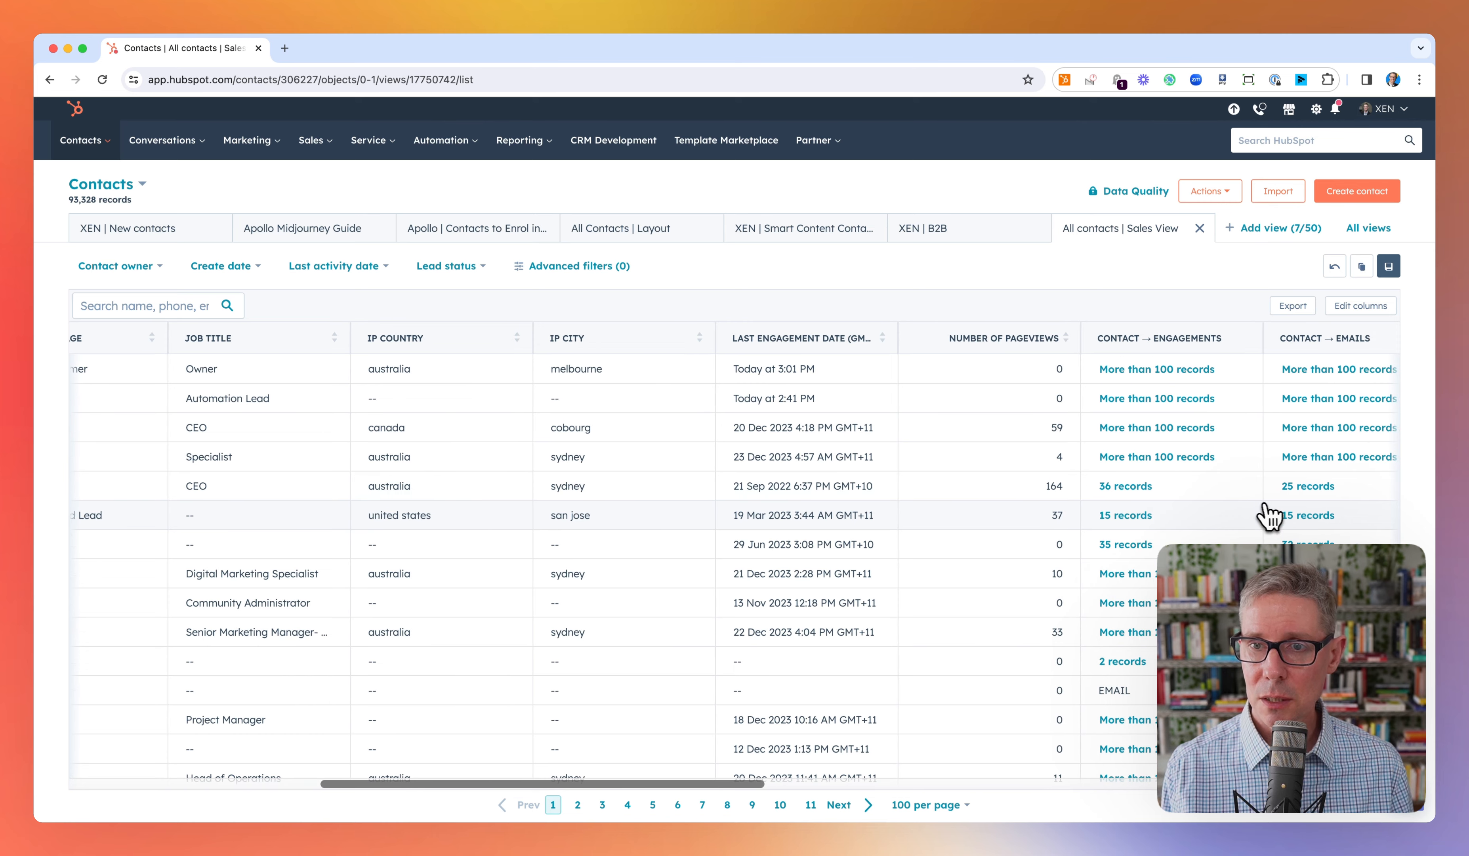
{"action": "scroll", "coordinate": [787, 501], "scroll_direction": "left", "scroll_amount": 20}
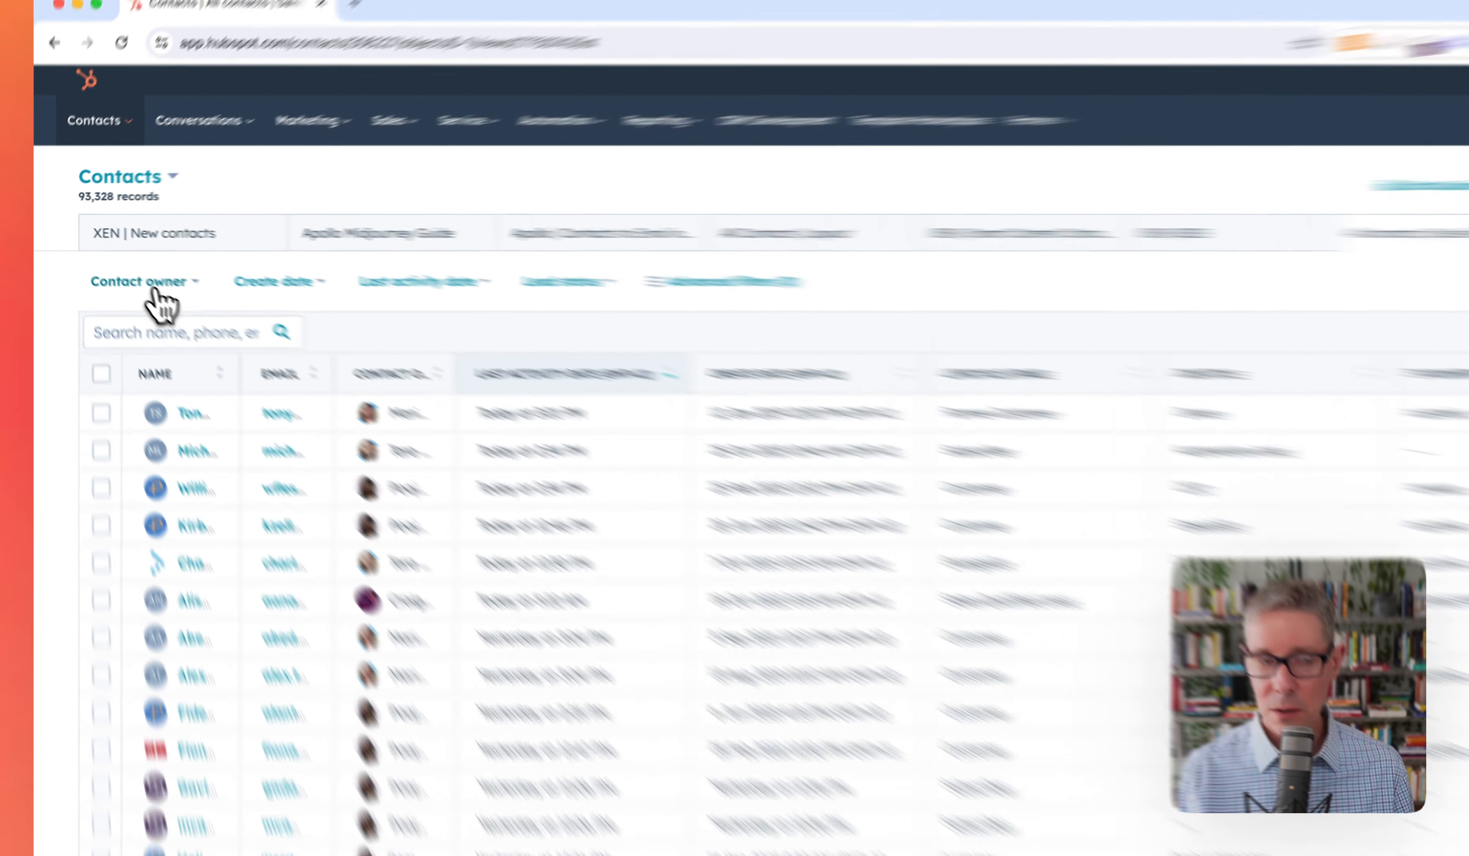
- Filter the contacts view by contact owner, using the dynamic Me value
{"action": "left_click", "coordinate": [133, 281]}
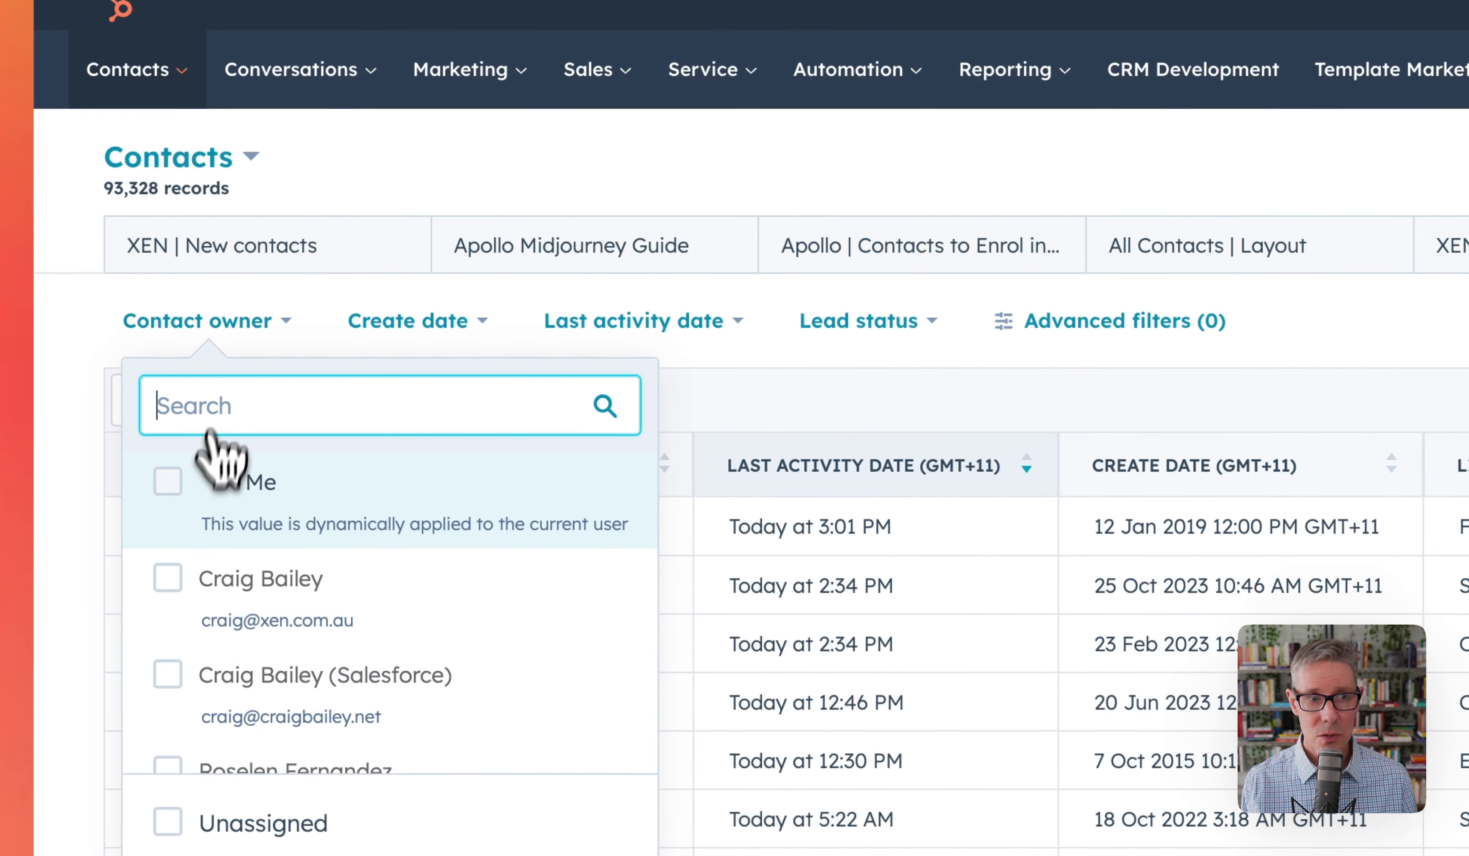
{"action": "left_click", "coordinate": [176, 487]}
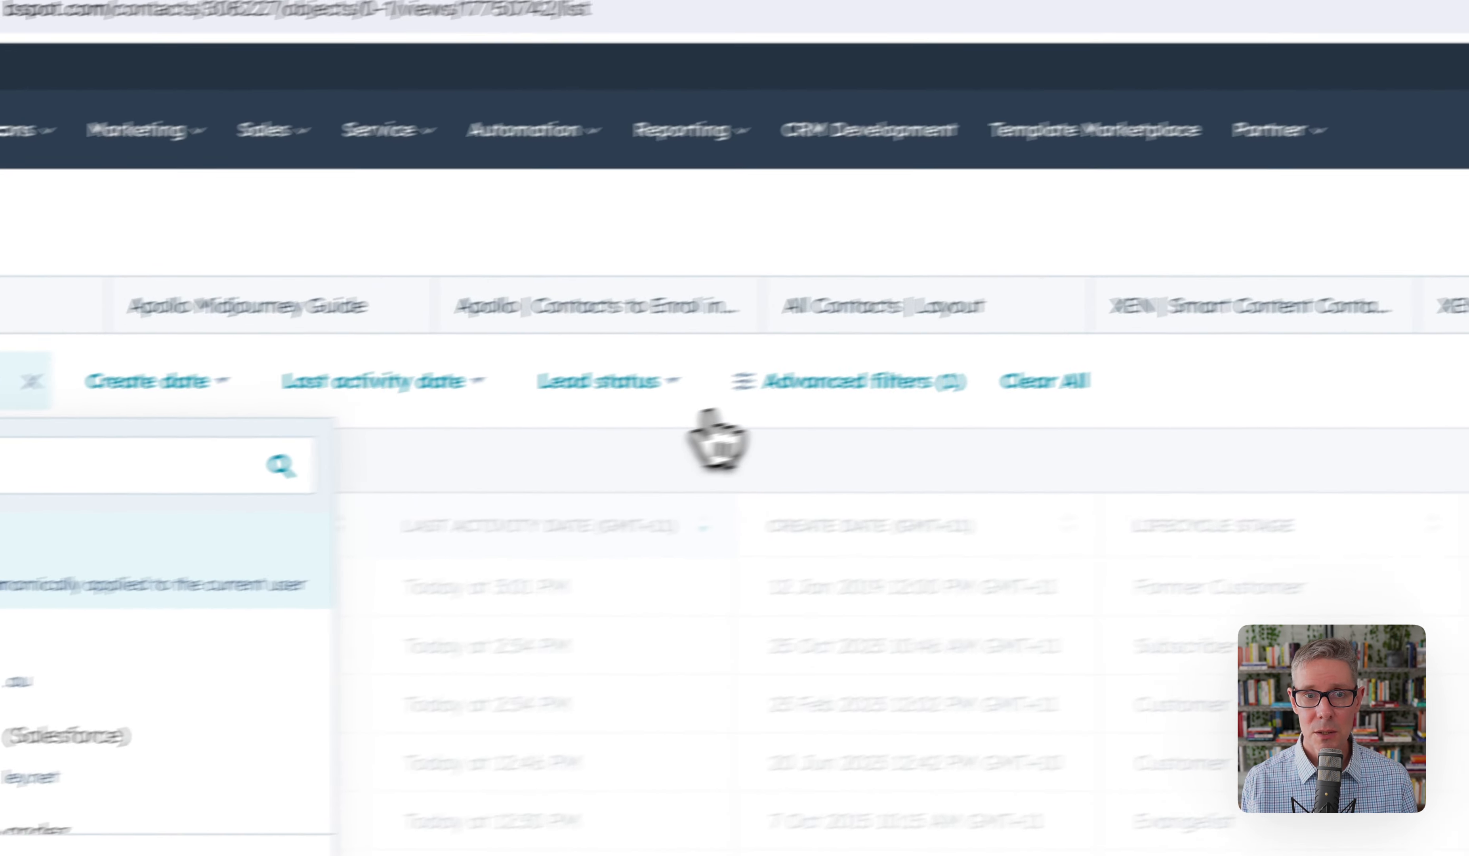
{"action": "left_click", "coordinate": [827, 392]}
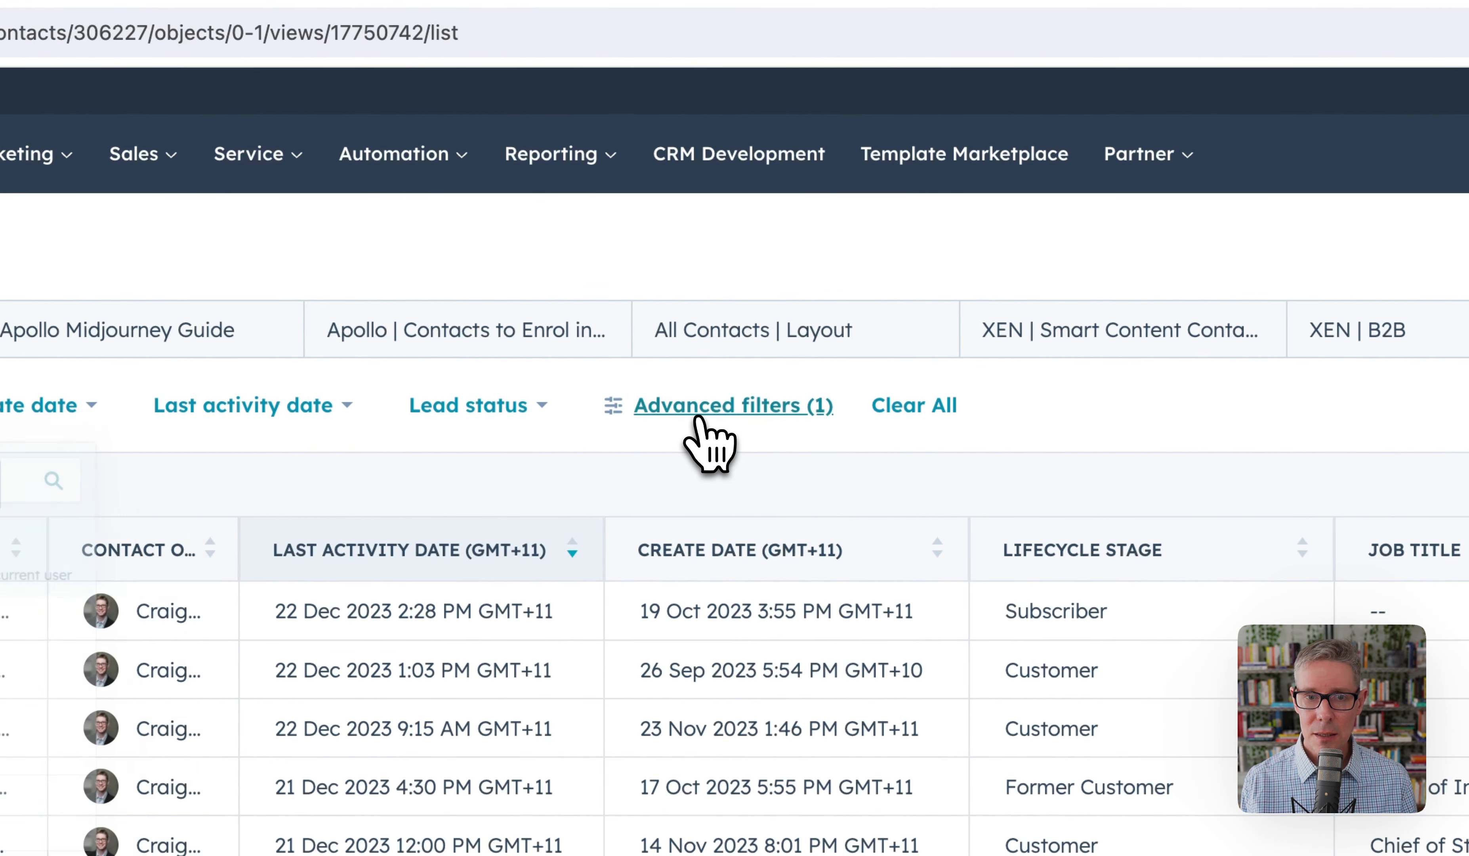
- Add an advanced filter where Lifecycle stage is any of Marketing Qualified Lead or Sales Qualified Lead
{"action": "left_click", "coordinate": [701, 419]}
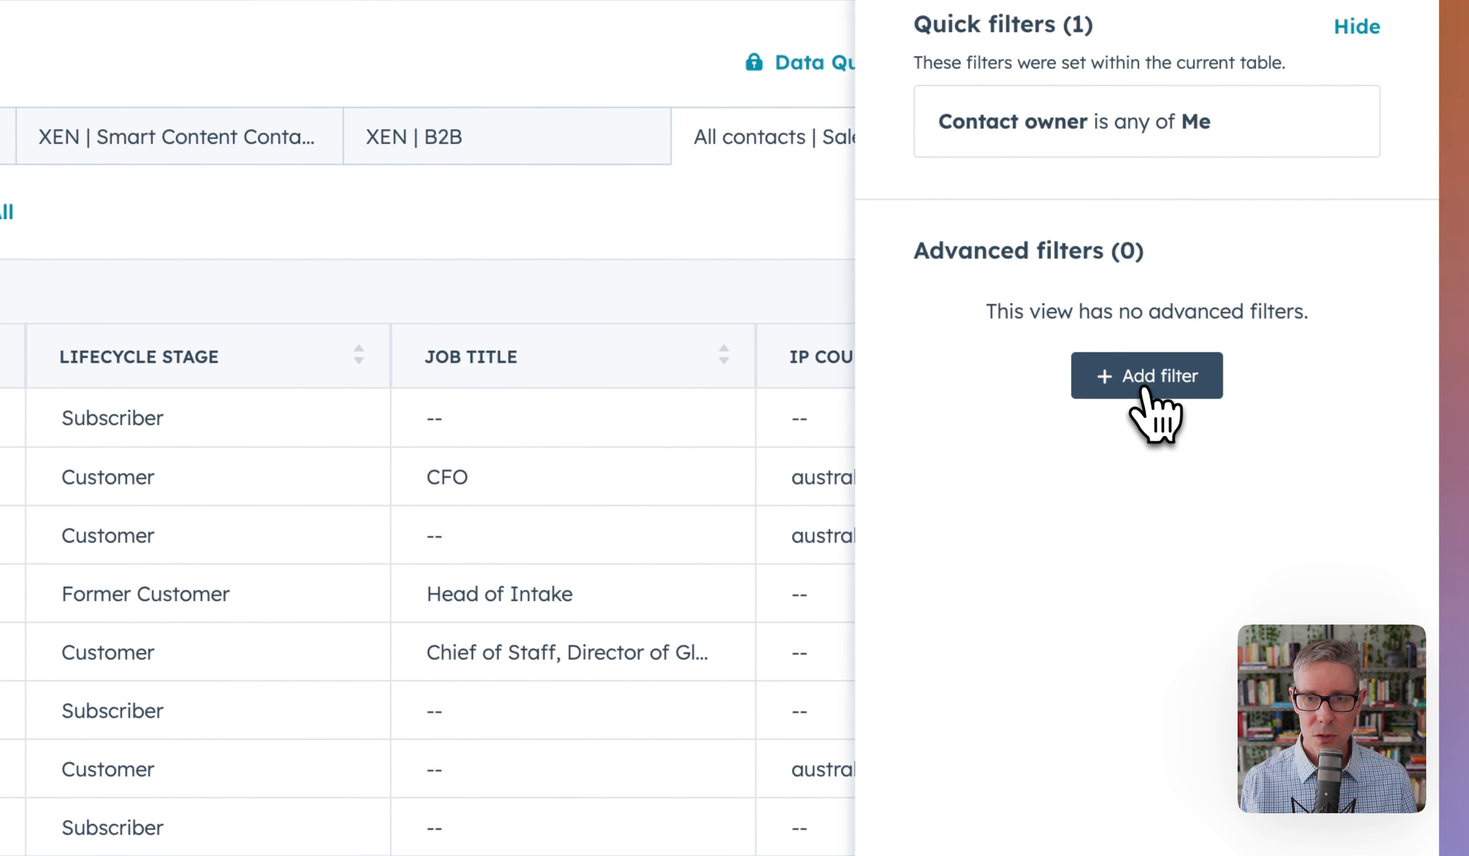
{"action": "left_click", "coordinate": [1145, 387]}
{"action": "left_click", "coordinate": [969, 301]}
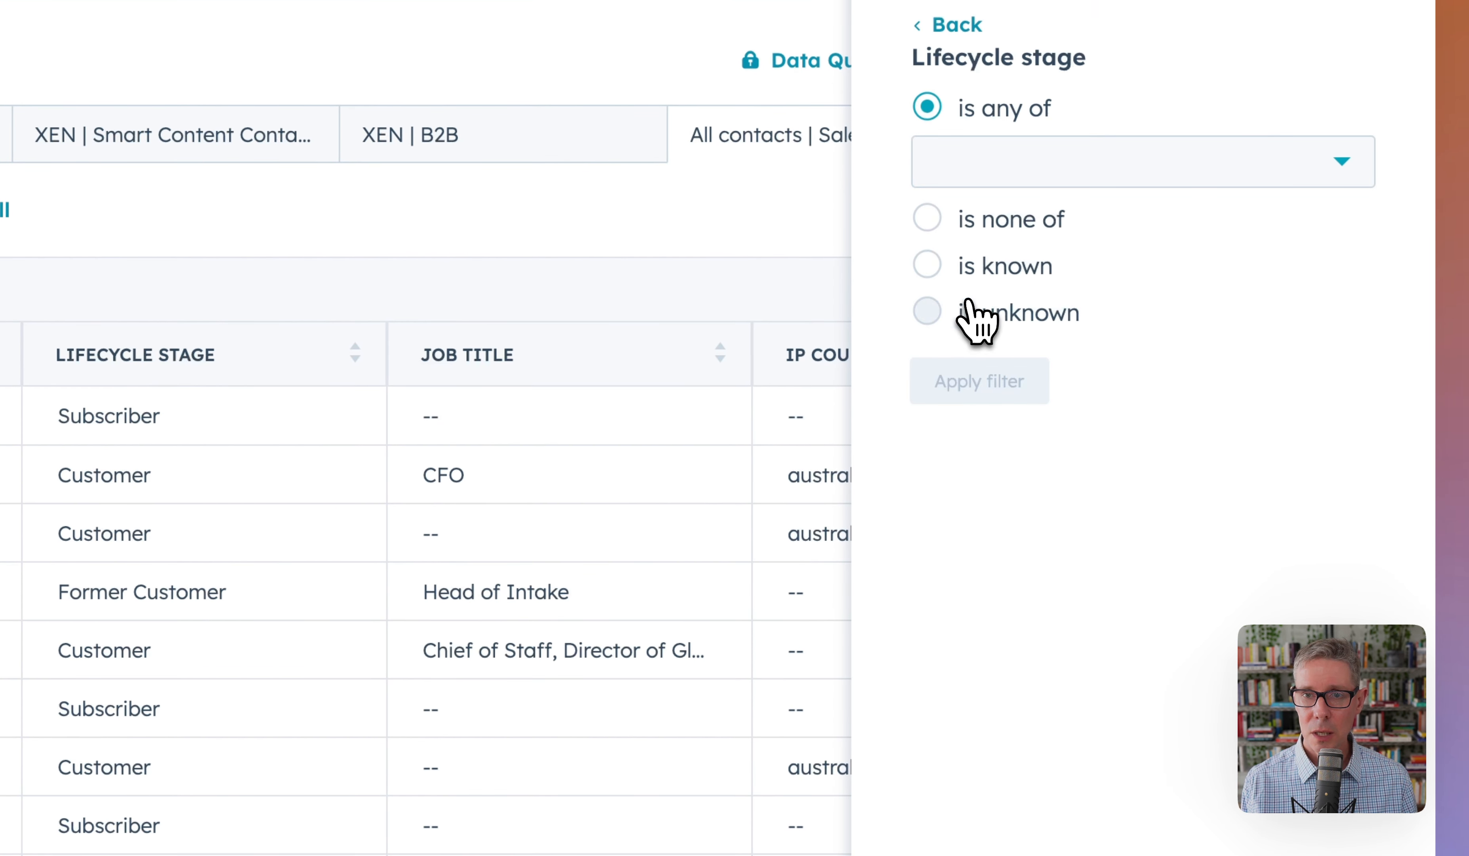
{"action": "left_click", "coordinate": [1007, 190]}
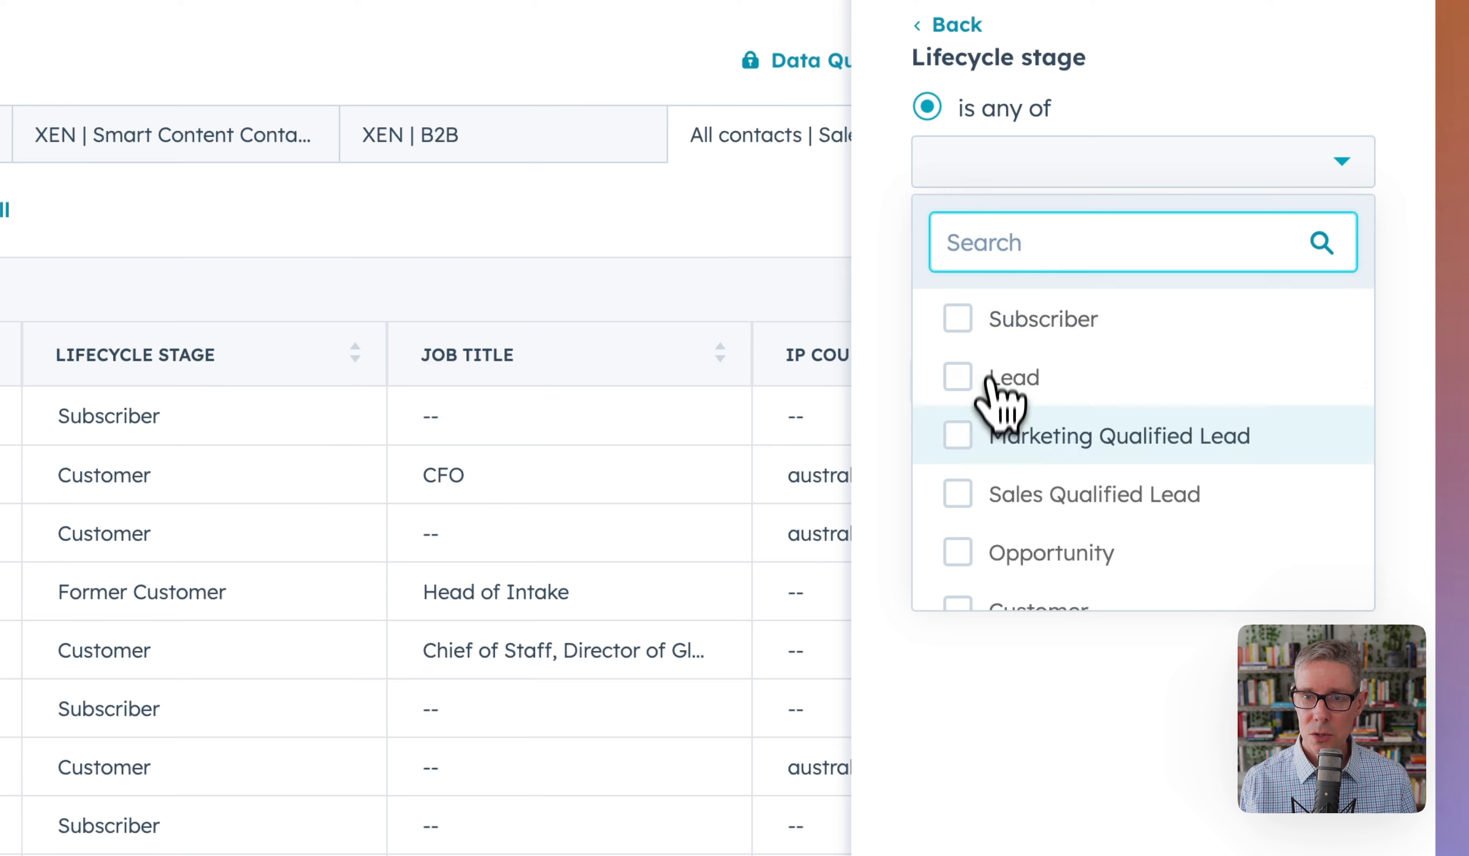
{"action": "left_click", "coordinate": [959, 436]}
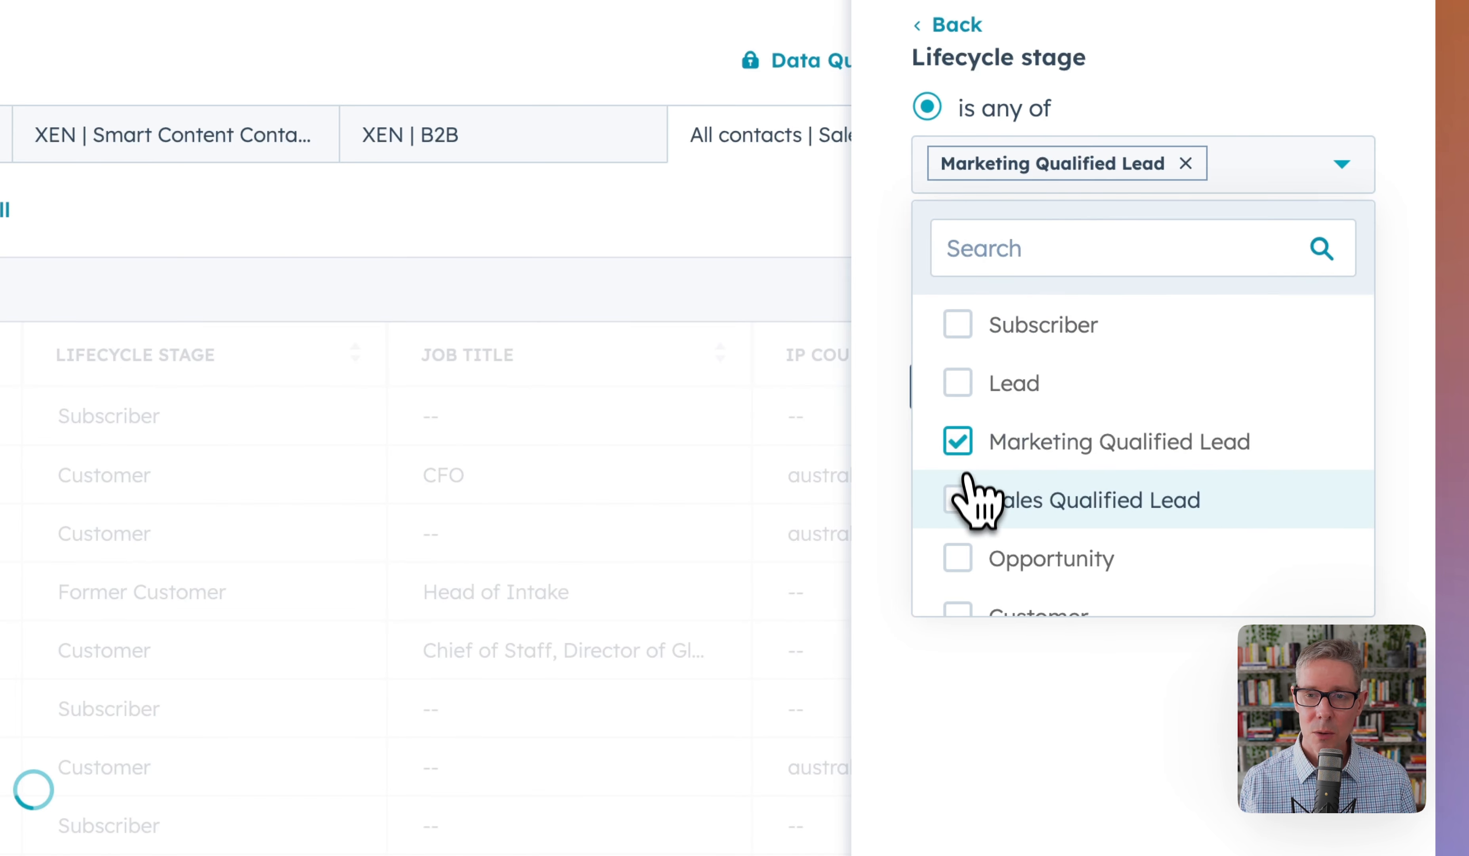
{"action": "left_click", "coordinate": [962, 499]}
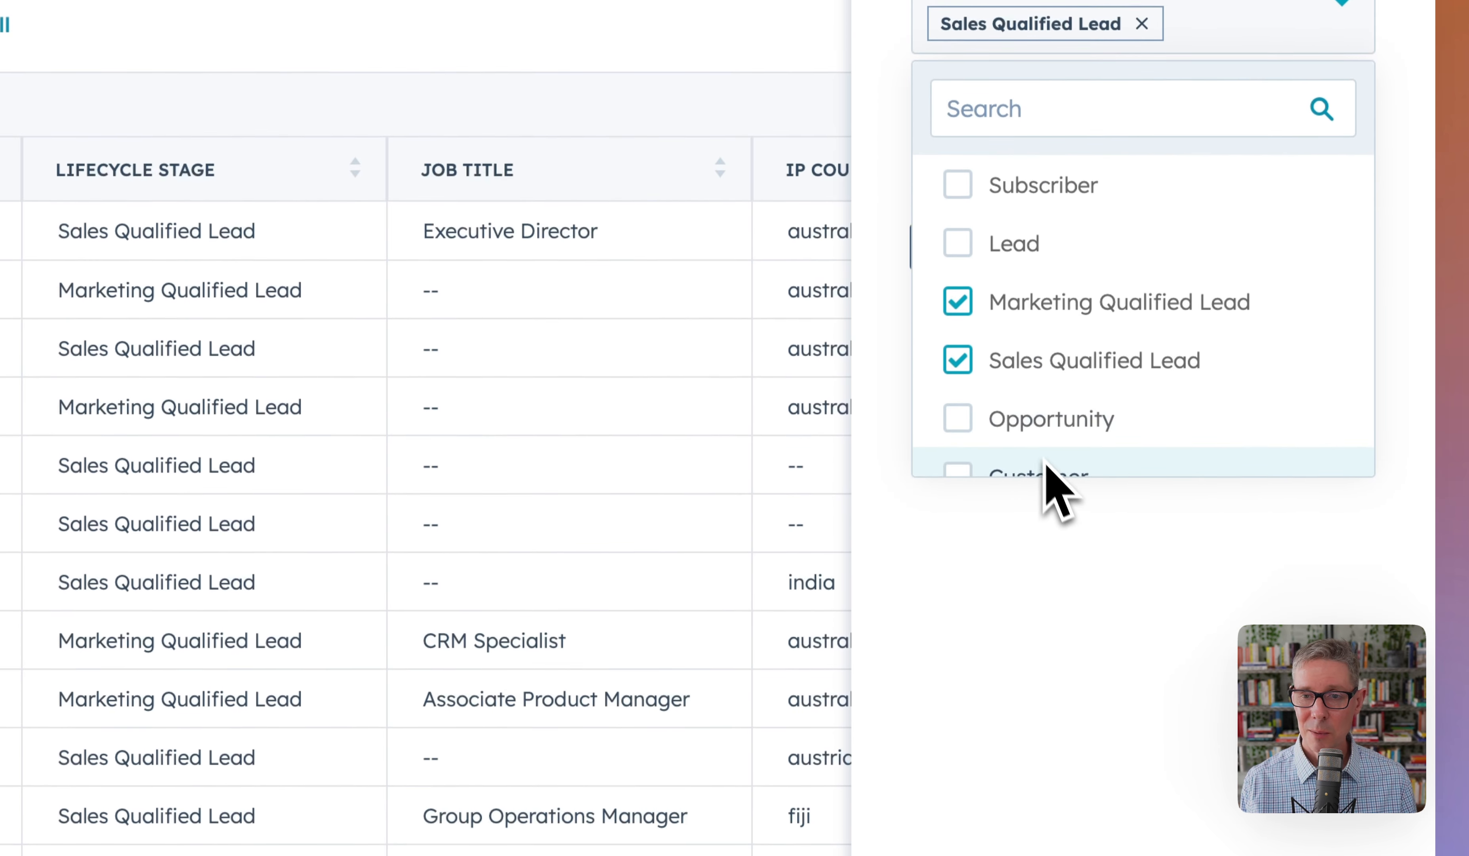
{"action": "left_click", "coordinate": [1107, 646]}
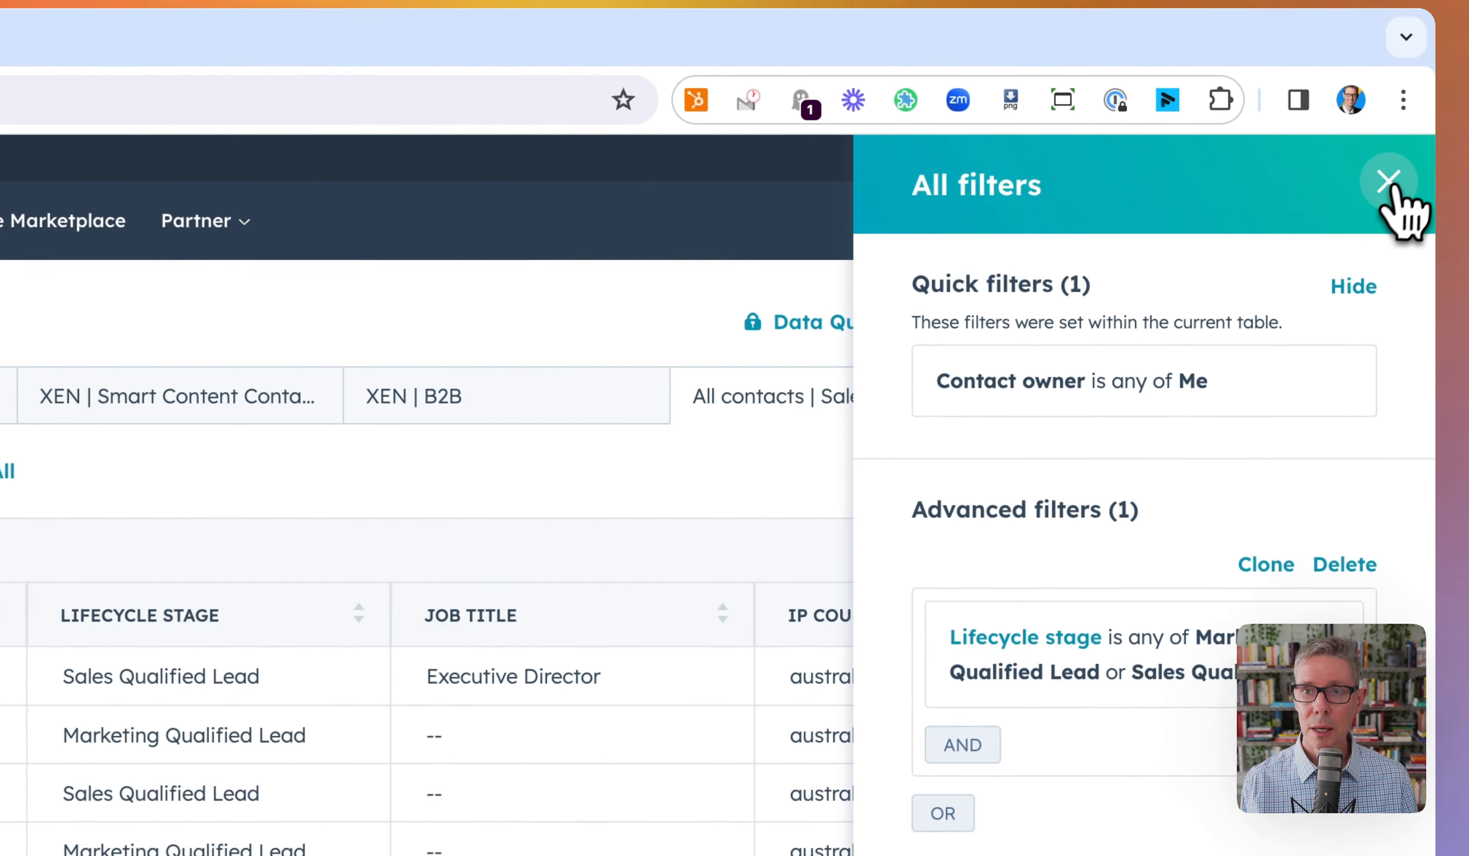
{"action": "left_click", "coordinate": [1411, 121]}
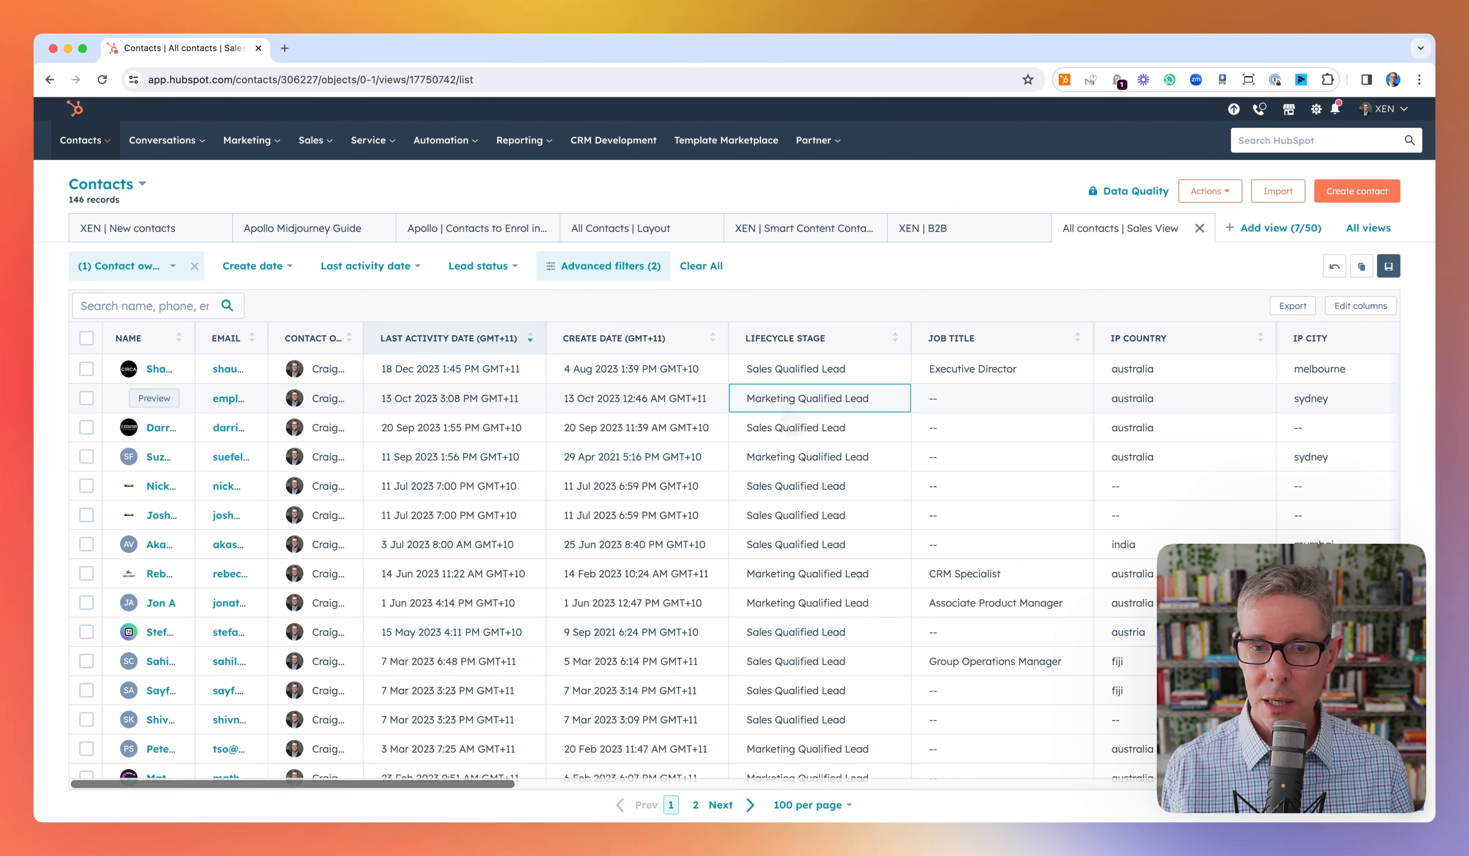
- Look through the filtered contacts and check the owner and lifecycle stage filters applied to the view
{"action": "scroll", "coordinate": [867, 558], "scroll_direction": "down", "scroll_amount": 1}
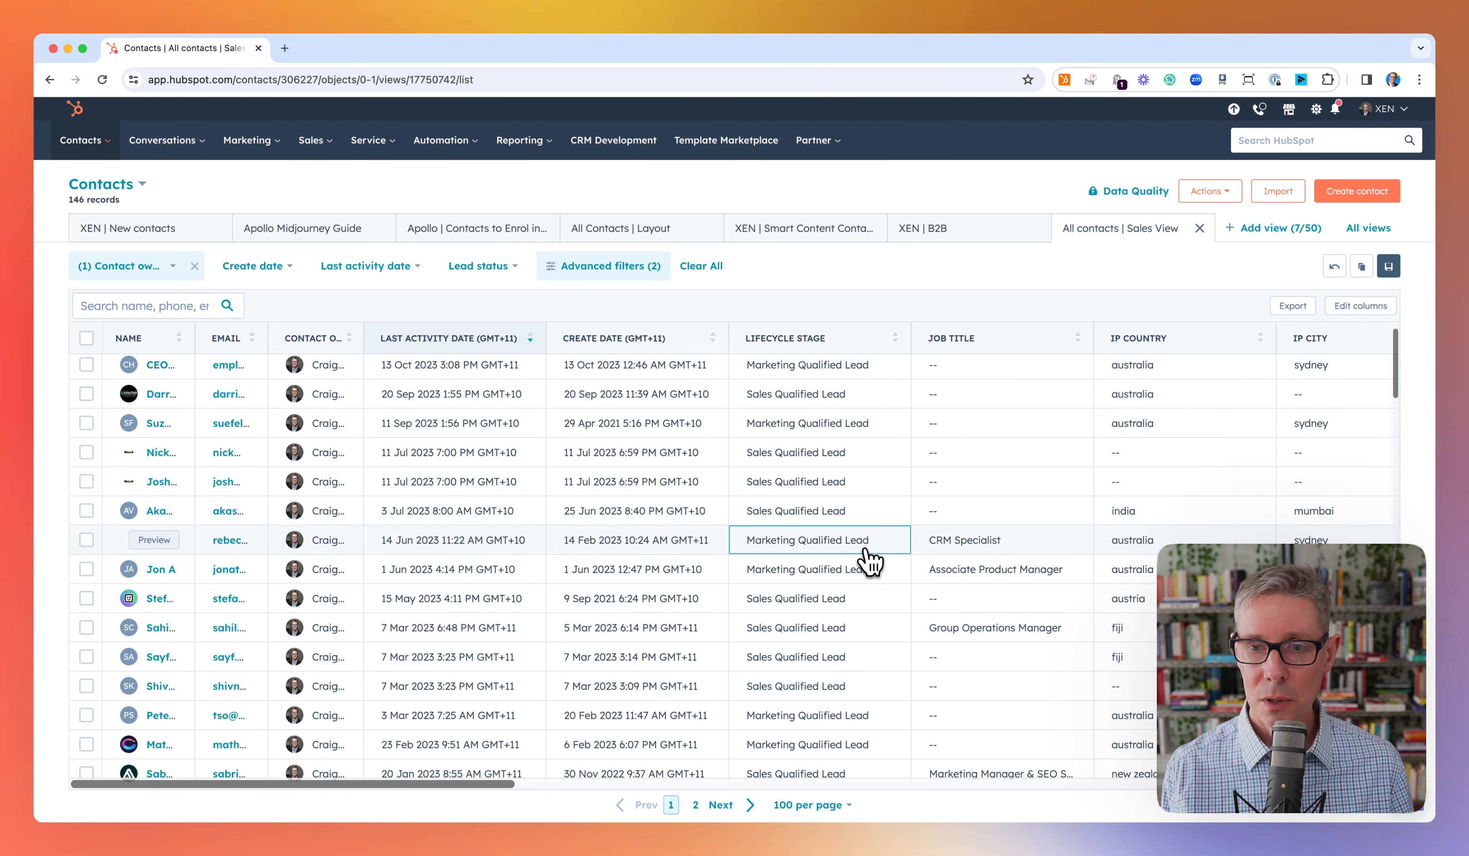
{"action": "scroll", "coordinate": [1143, 390], "scroll_direction": "up", "scroll_amount": 1}
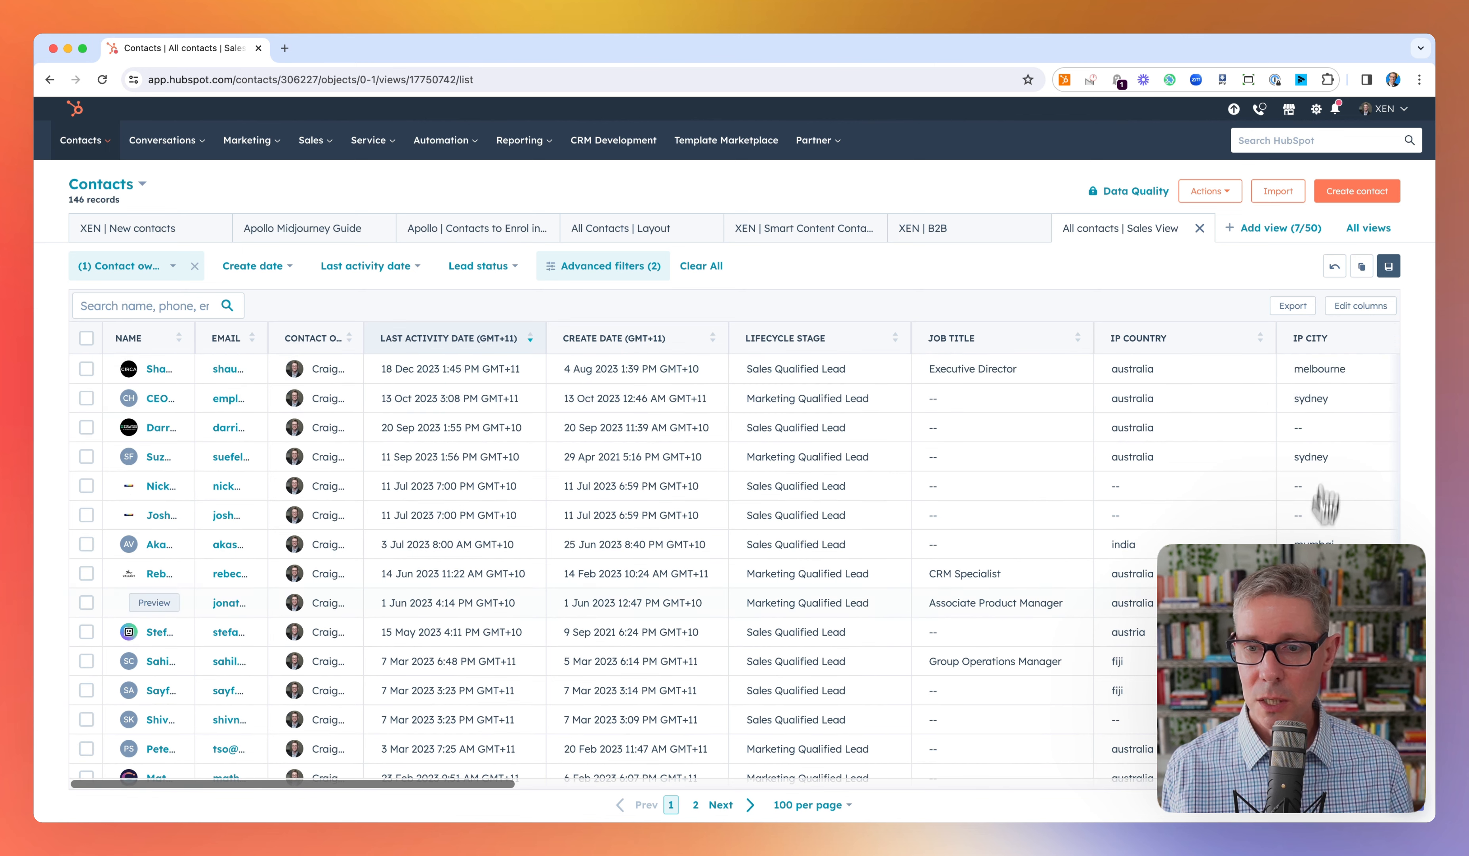
{"action": "scroll", "coordinate": [734, 603], "scroll_direction": "down", "scroll_amount": 5}
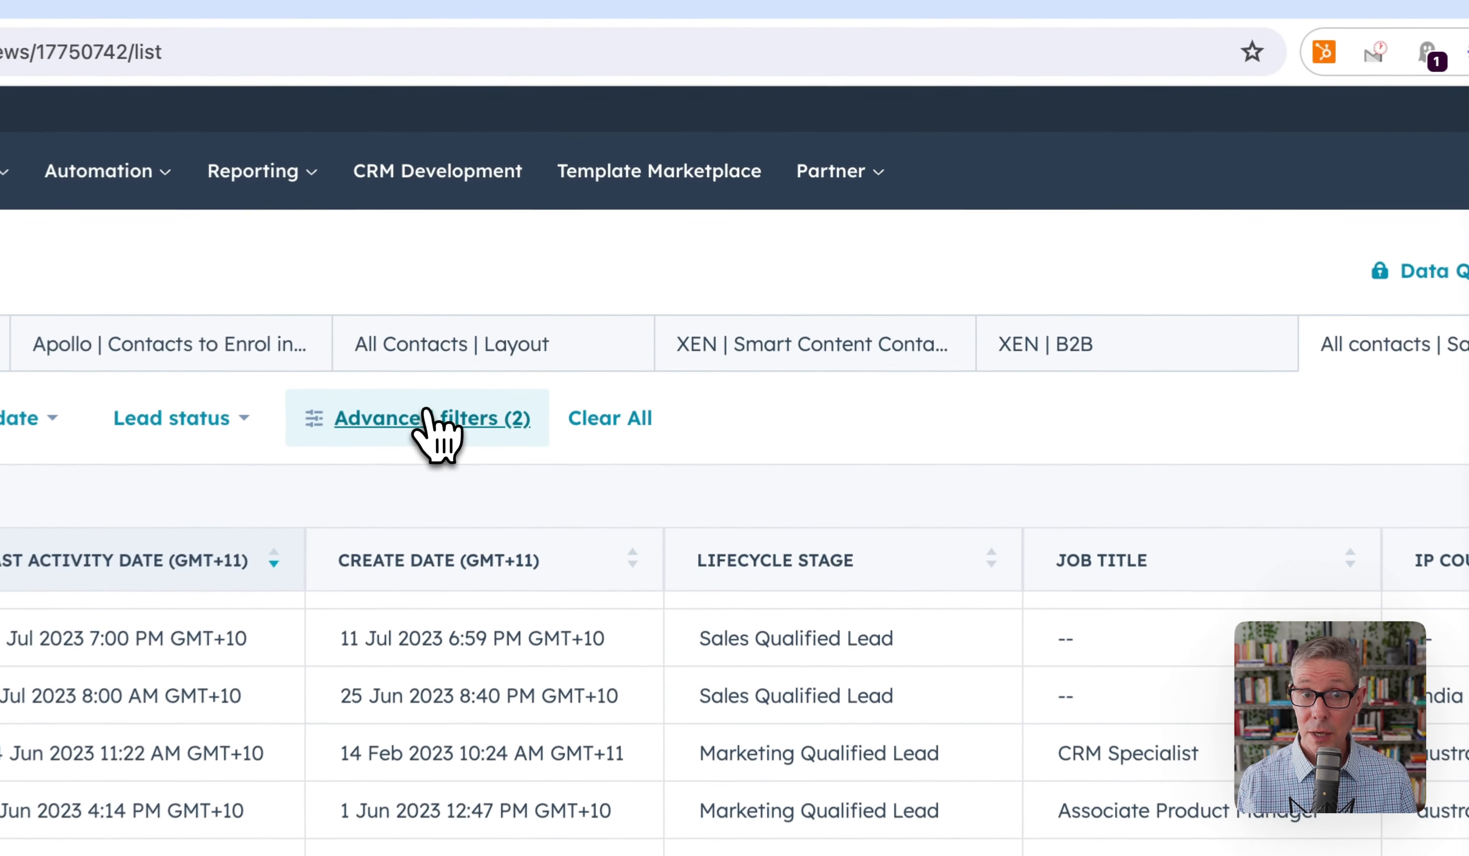
{"action": "left_click", "coordinate": [604, 265]}
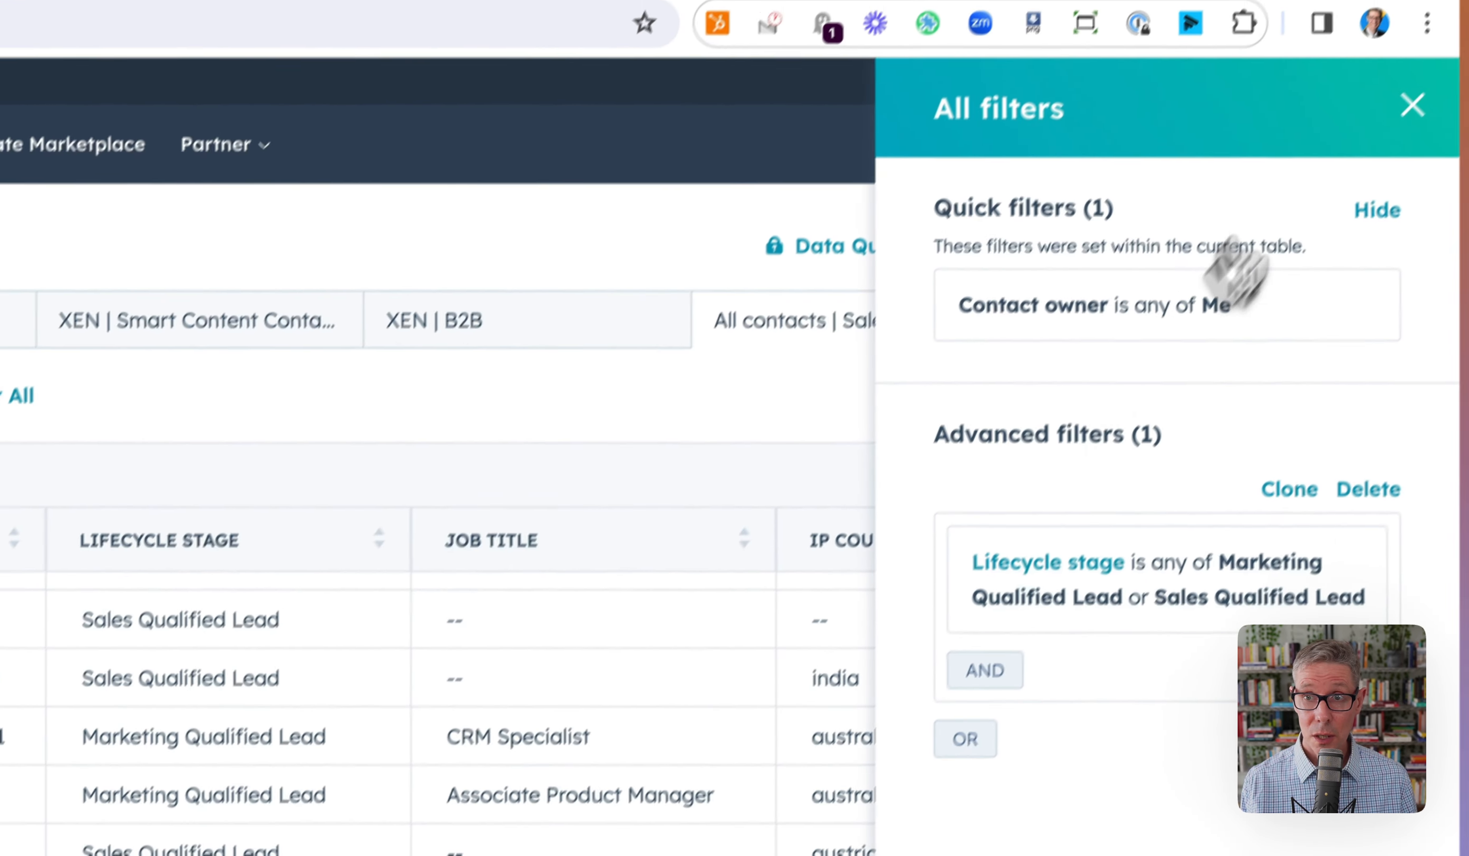
{"action": "left_click", "coordinate": [1390, 146]}
- Examine the filtered contacts' location, last engagement date and pageview columns
{"action": "scroll", "coordinate": [532, 559], "scroll_direction": "right", "scroll_amount": 10}
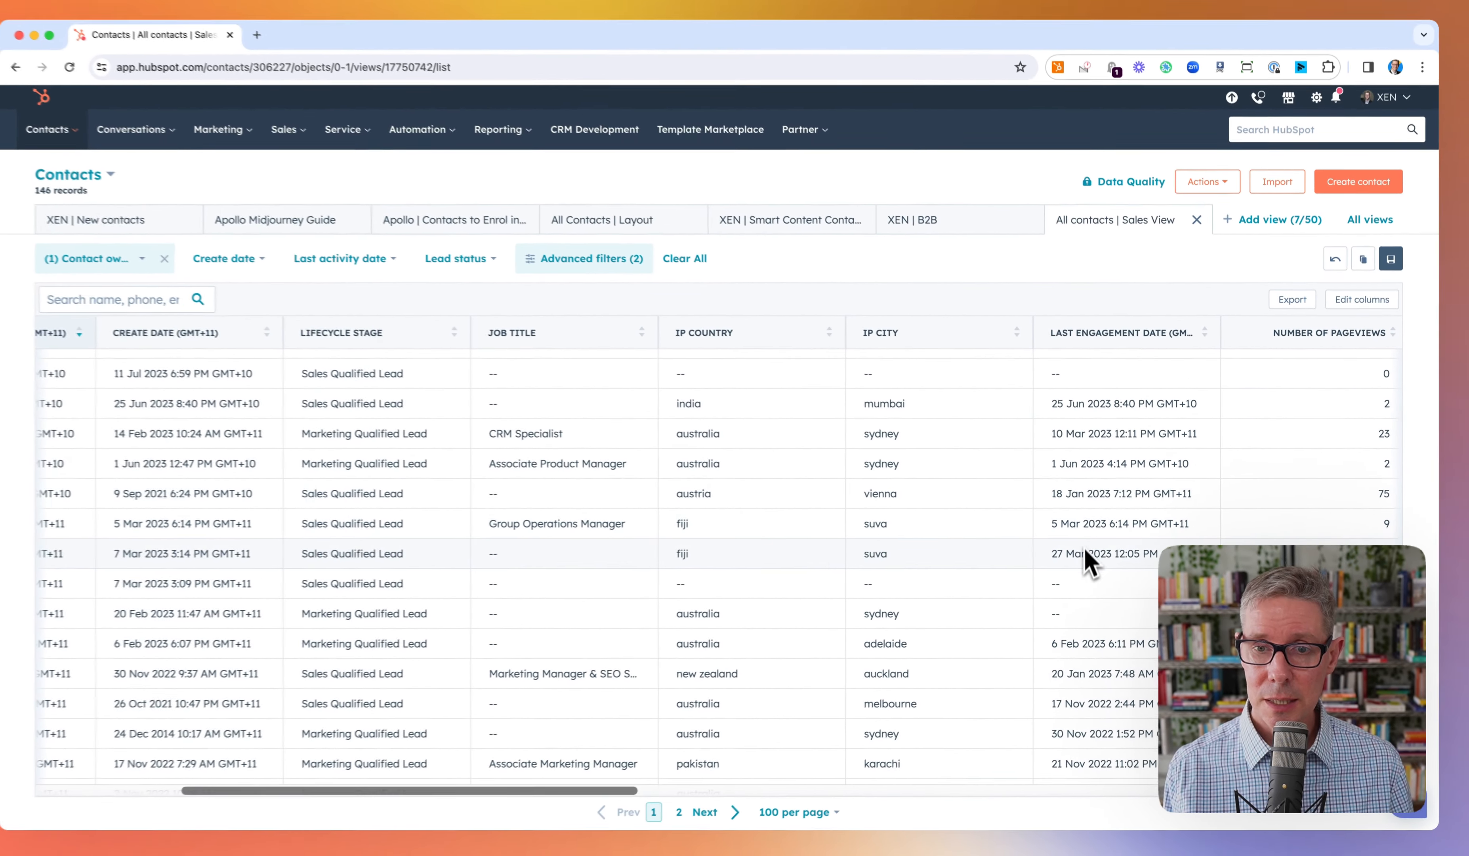
{"action": "scroll", "coordinate": [1022, 713], "scroll_direction": "down", "scroll_amount": 1}
{"action": "scroll", "coordinate": [1085, 670], "scroll_direction": "up", "scroll_amount": 3}
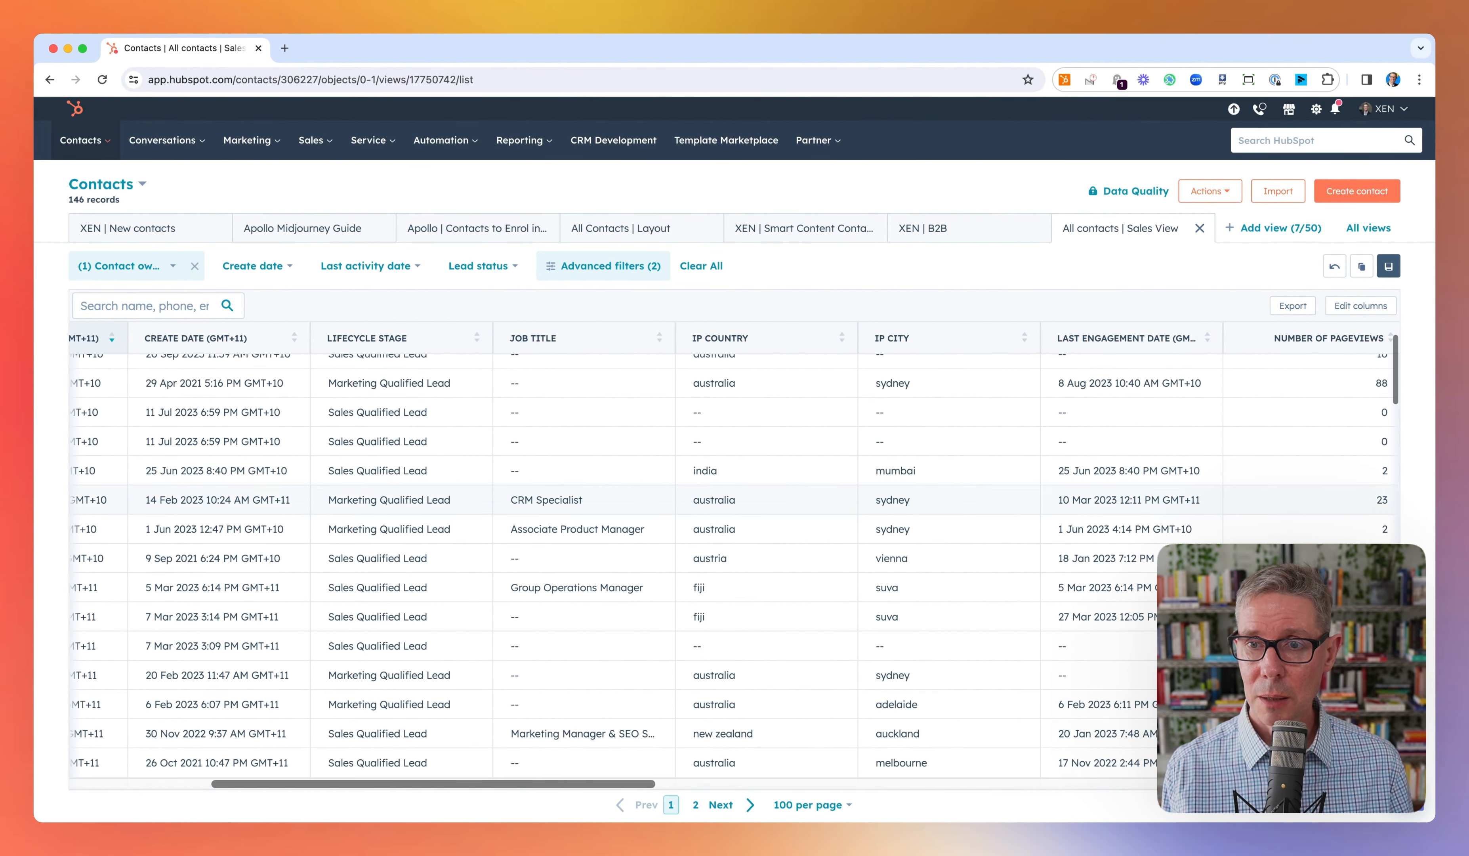
{"action": "scroll", "coordinate": [1298, 508], "scroll_direction": "right", "scroll_amount": 3}
{"action": "scroll", "coordinate": [1296, 505], "scroll_direction": "left", "scroll_amount": 5}
{"action": "scroll", "coordinate": [1299, 507], "scroll_direction": "left", "scroll_amount": 5}
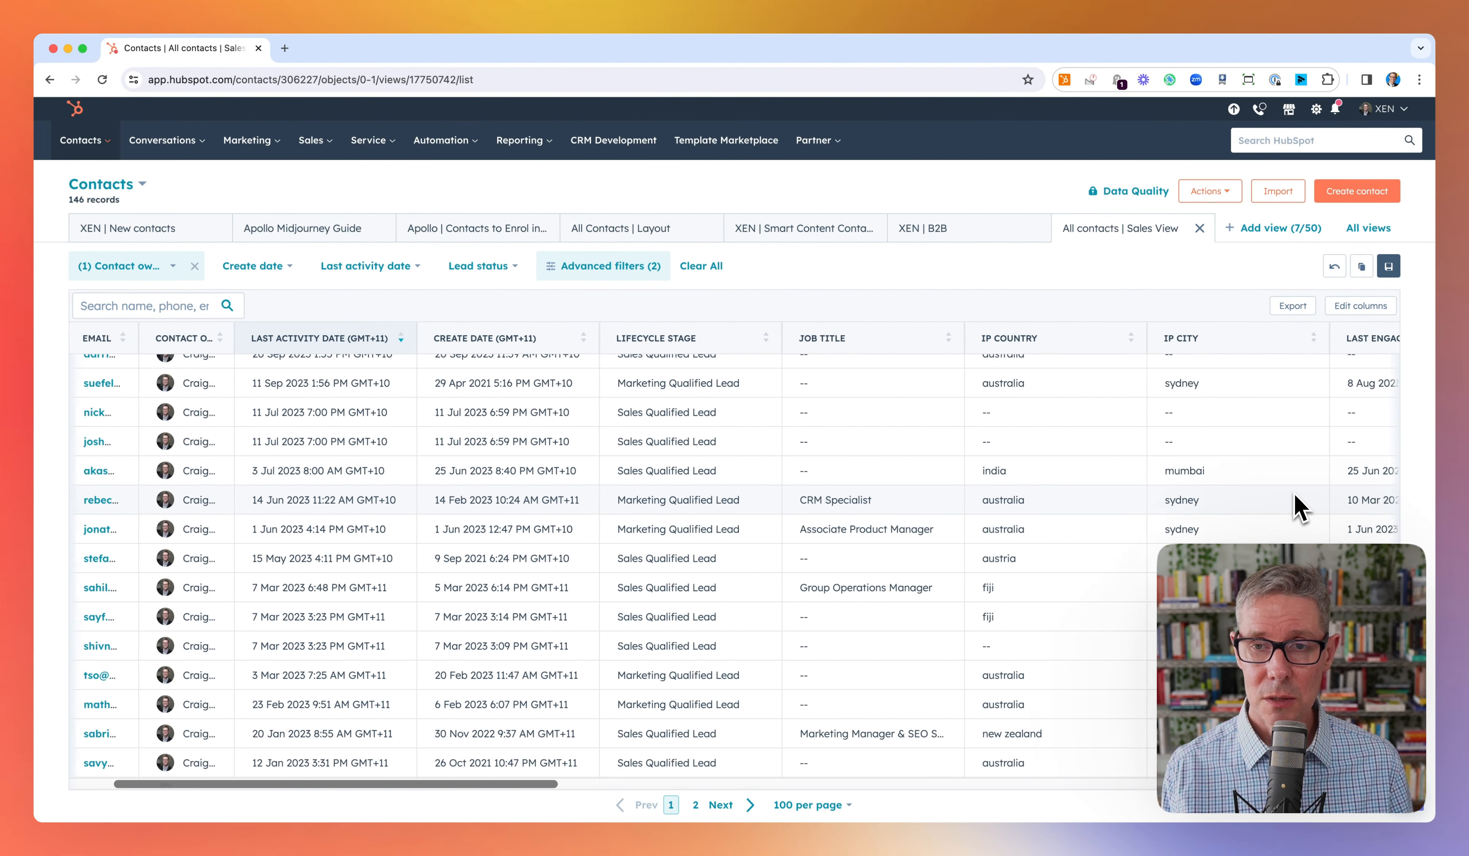
{"action": "scroll", "coordinate": [1298, 506], "scroll_direction": "up", "scroll_amount": 2}
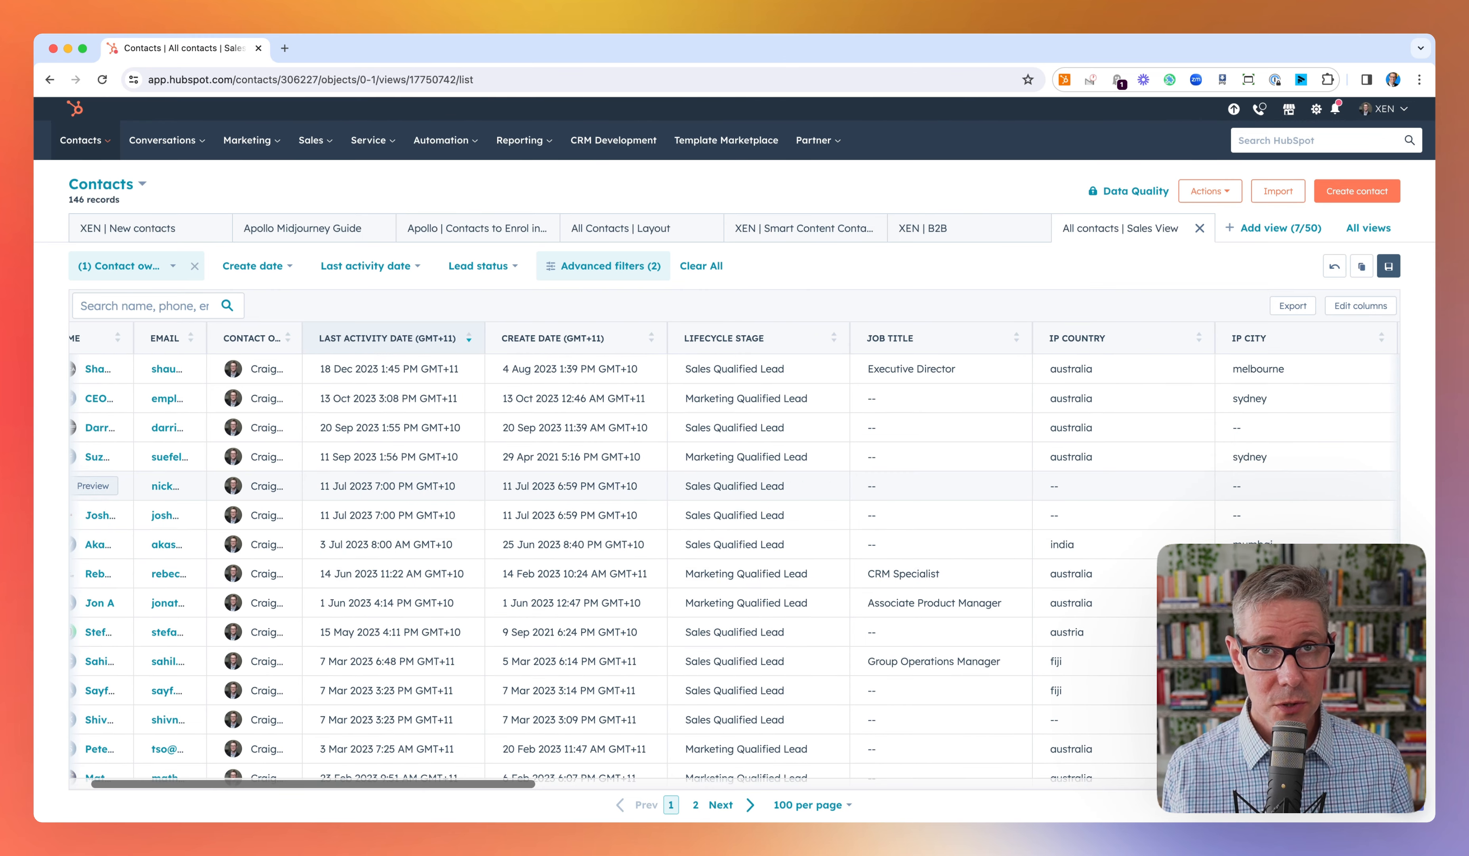